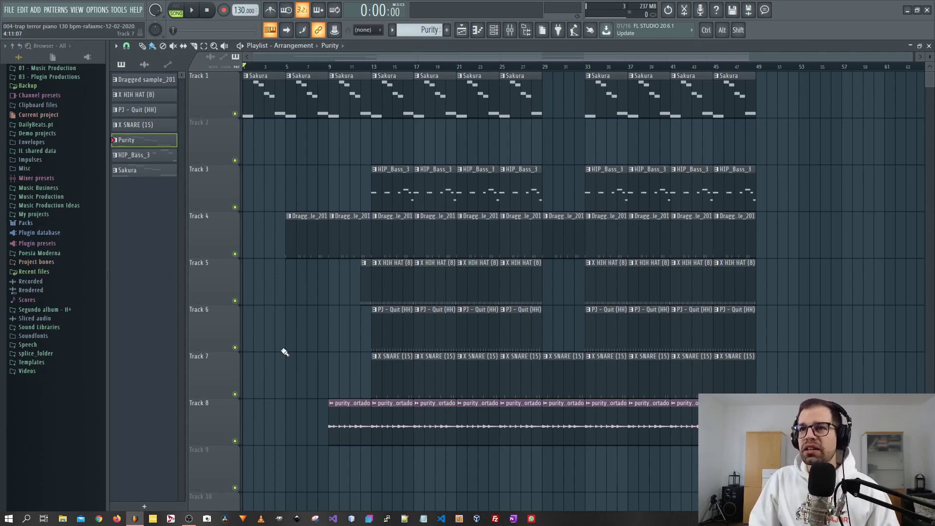
# Move the clips on tracks 3 to 8 up one track to fill empty track 2, and play back the arrangement.
pyautogui.moveTo(225, 145); pyautogui.dragTo(427, 486)
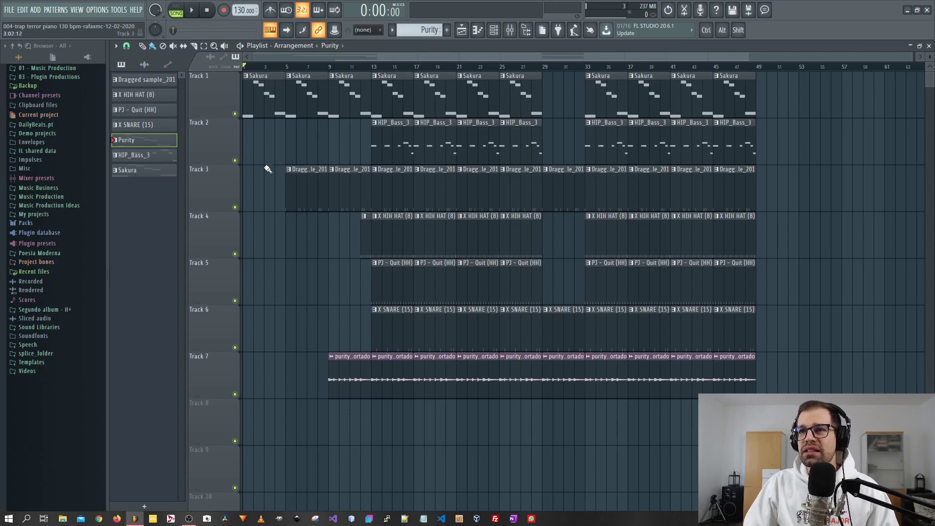
pyautogui.press('space')
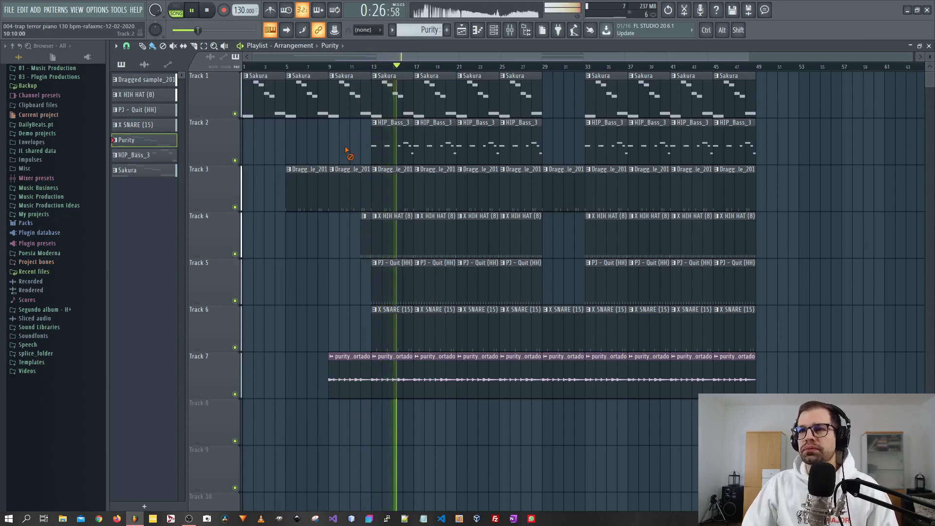
pyautogui.scroll(4, 396, 160)
pyautogui.scroll(-3, 396, 160)
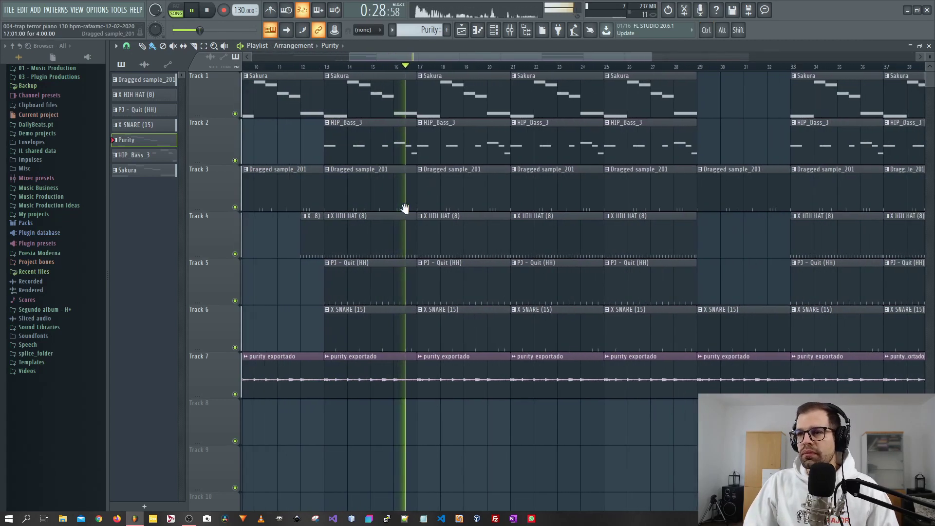
pyautogui.scroll(-1, 421, 225)
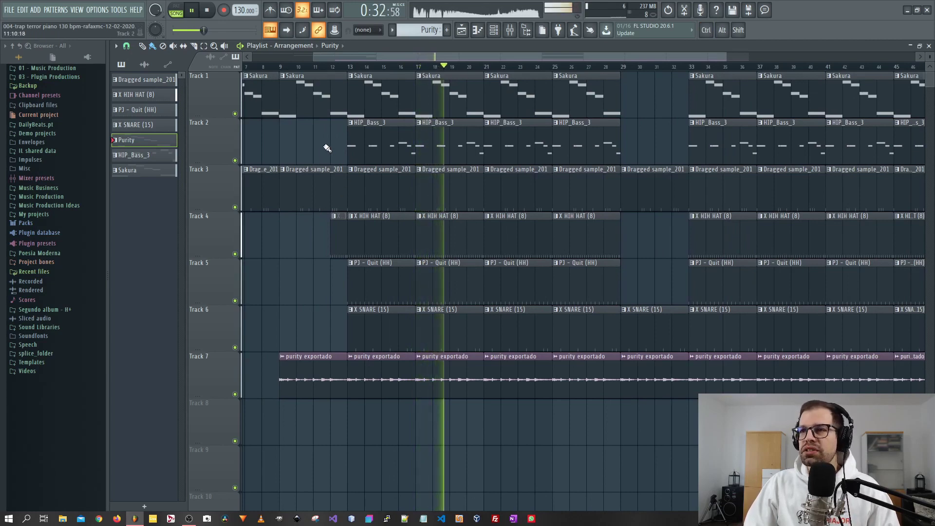
pyautogui.press('space')
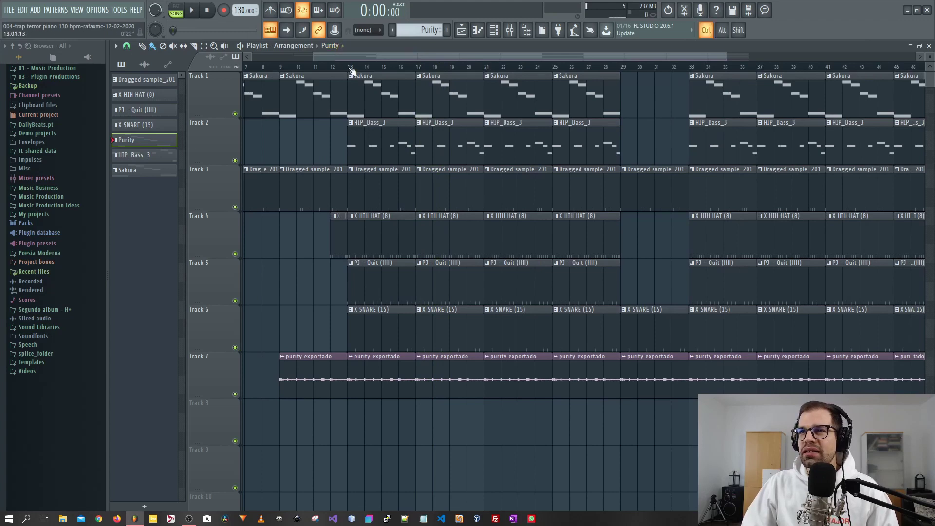
# Select bars 9 to 13 as the loop range, leave only tracks 1 and 7 audible, and pick the purity exportado clip.
pyautogui.moveTo(351, 71); pyautogui.dragTo(275, 74)
pyautogui.rightClick(234, 114)
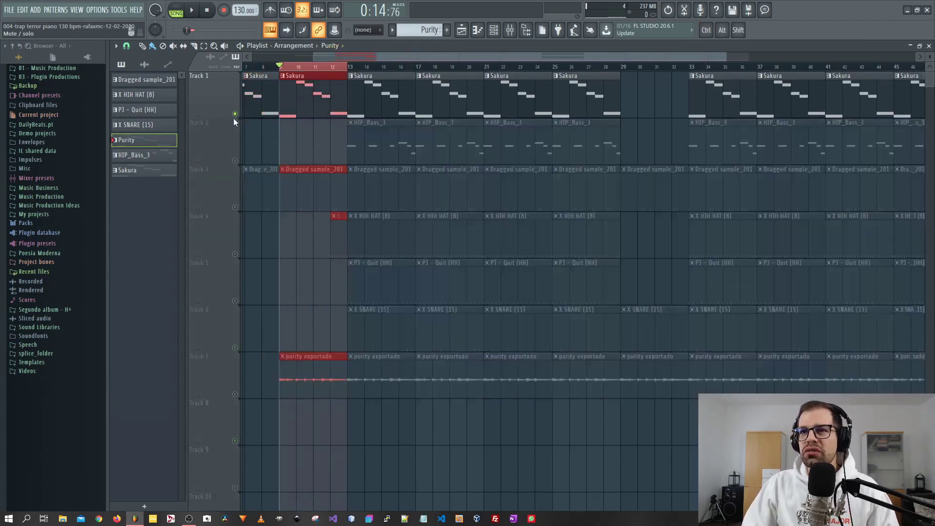
pyautogui.click(234, 394)
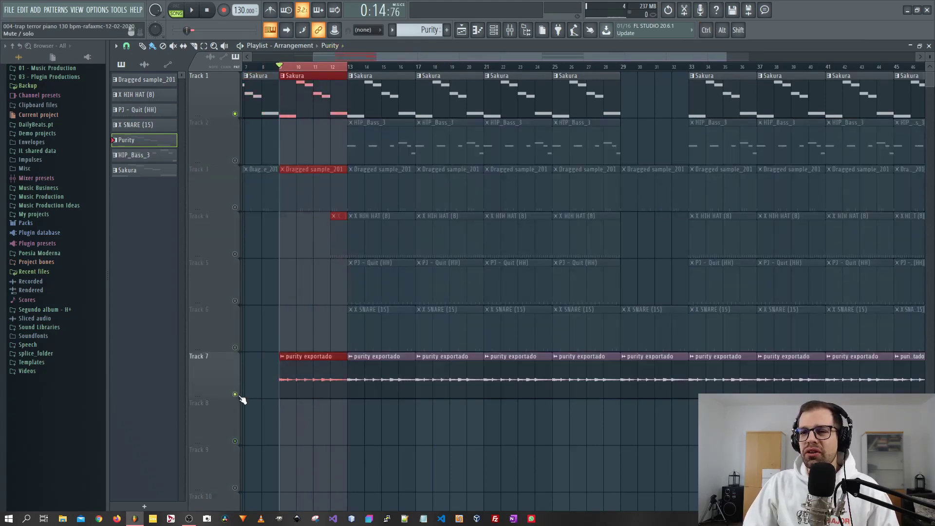
pyautogui.click(319, 106)
pyautogui.click(298, 379)
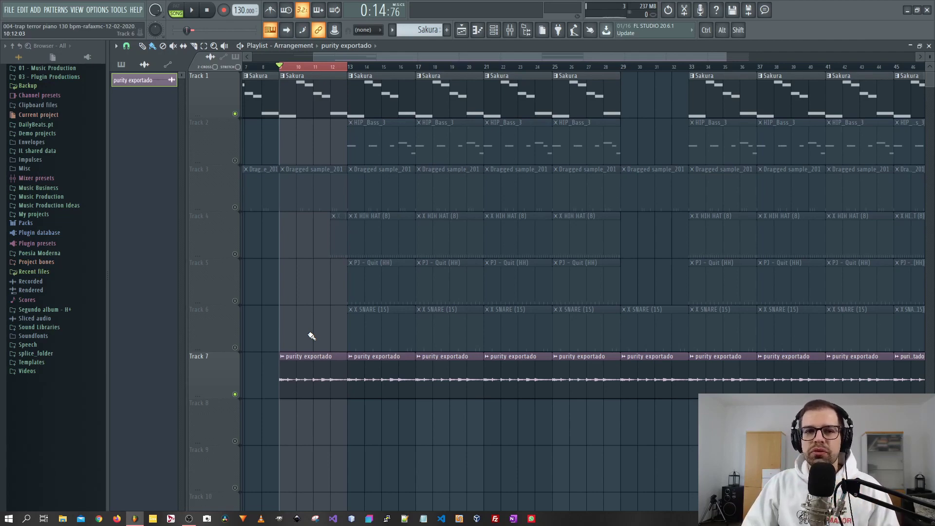
# Play back the bars 9 to 13 loop to listen to the Sakura and purity exportado clips together.
pyautogui.press('space')
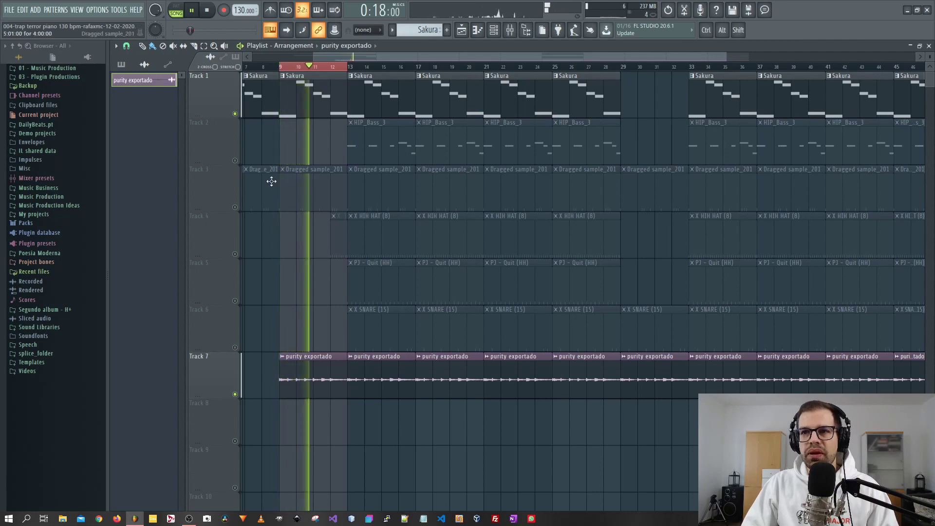
pyautogui.scroll(4, 283, 205)
pyautogui.scroll(2, 298, 234)
pyautogui.scroll(-2, 298, 243)
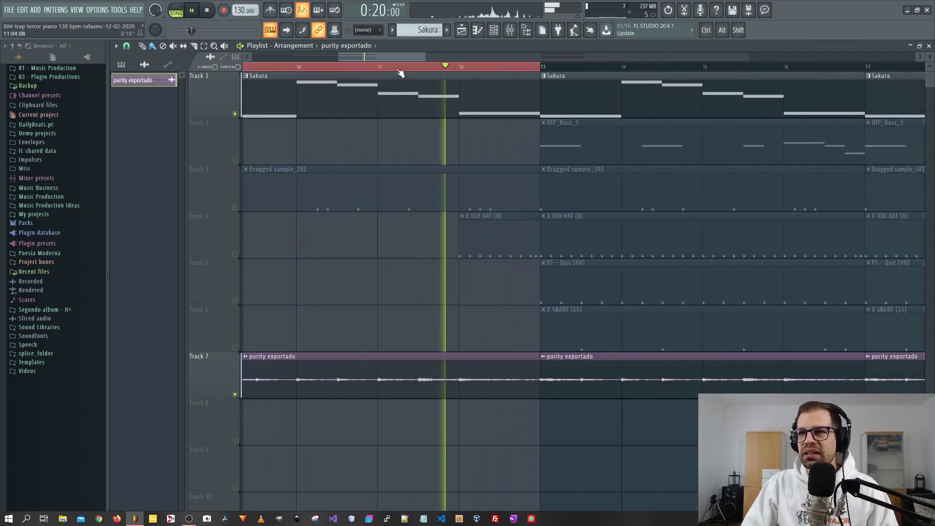
pyautogui.scroll(-3, 386, 318)
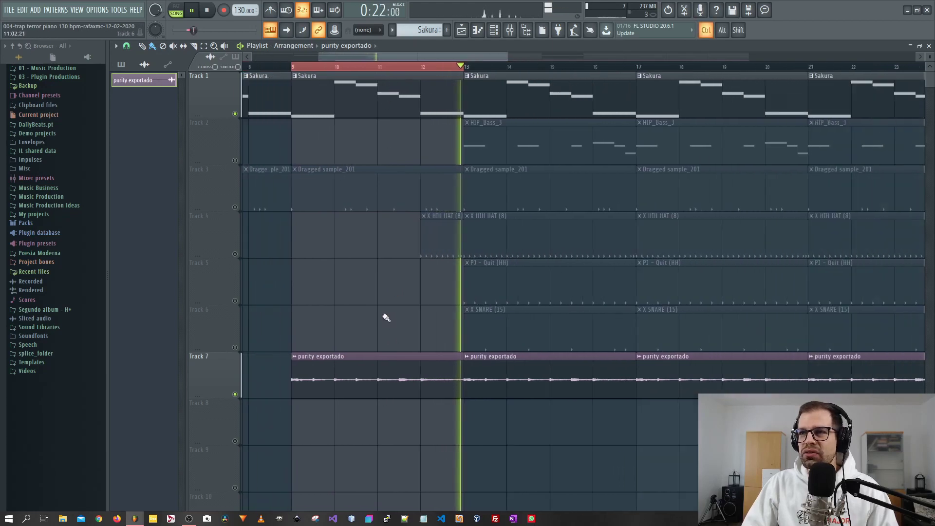
pyautogui.scroll(-1, 361, 307)
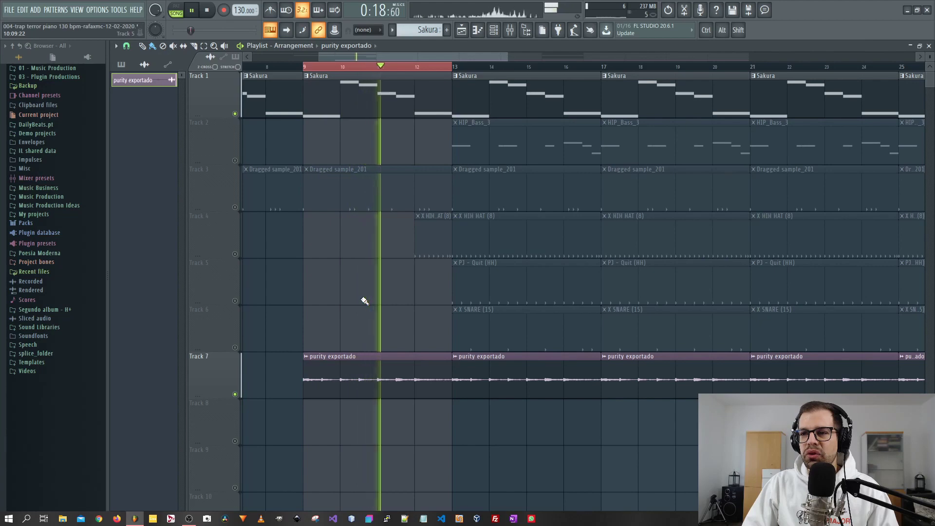
pyautogui.press('space')
# Set the purity exportado clip's pitch to -1200 cents and audition the loop with track 1 muted.
pyautogui.scroll(-5, 366, 302)
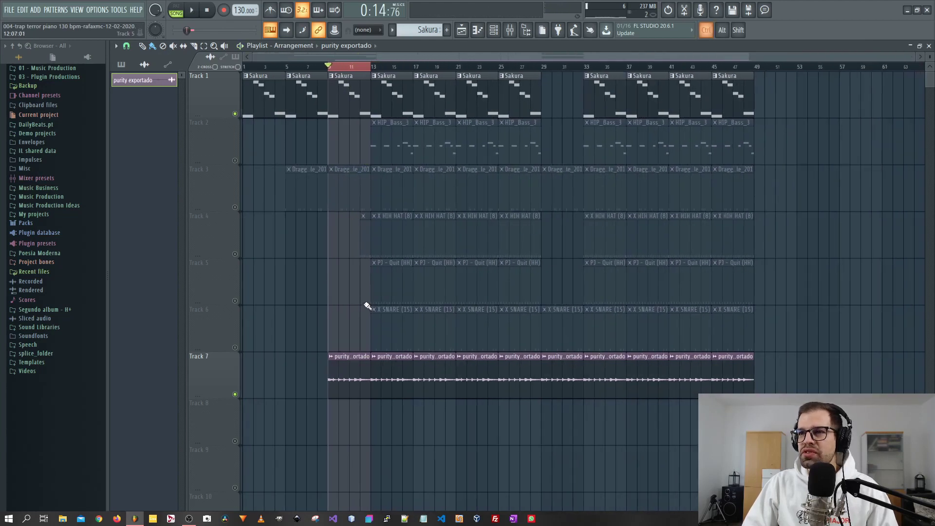
pyautogui.keyDown('ctrl'); pyautogui.moveTo(299, 395); pyautogui.dragTo(681, 405); pyautogui.keyUp('ctrl')
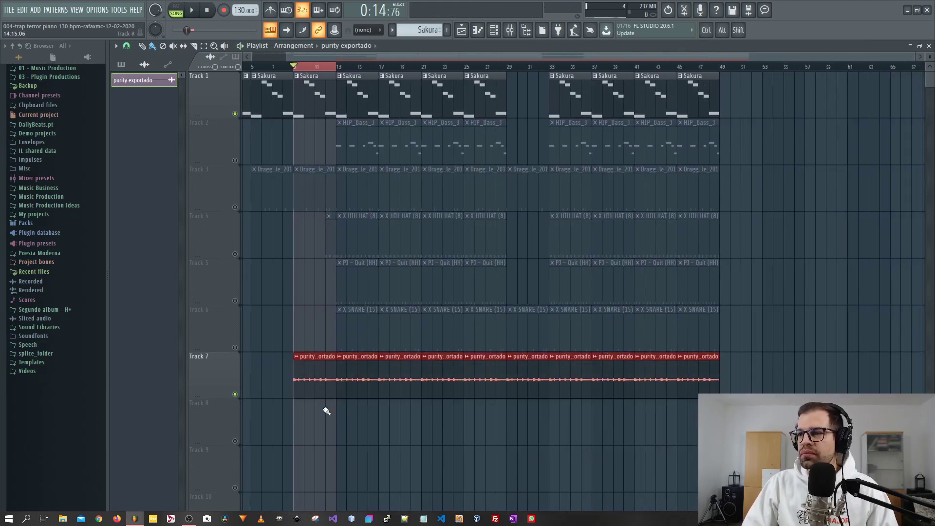
pyautogui.scroll(5, 326, 412)
pyautogui.click(353, 348)
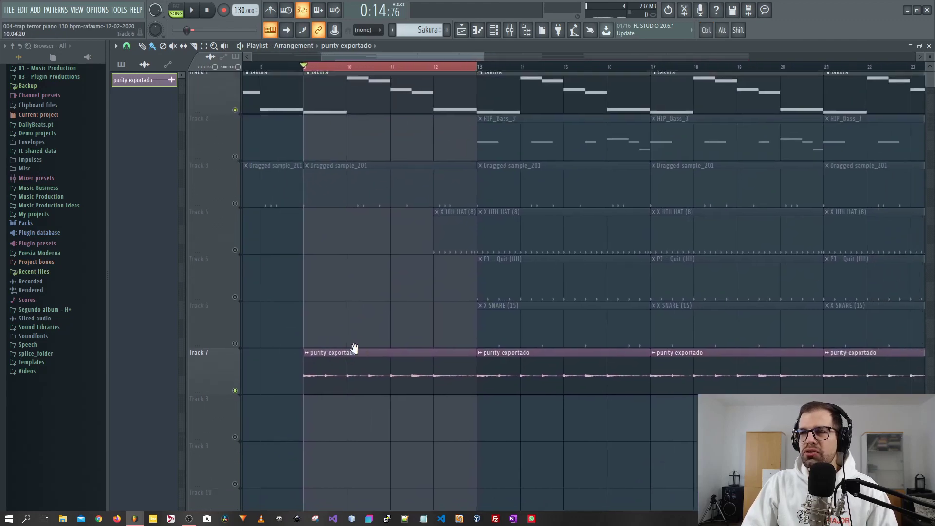
pyautogui.doubleClick(373, 363)
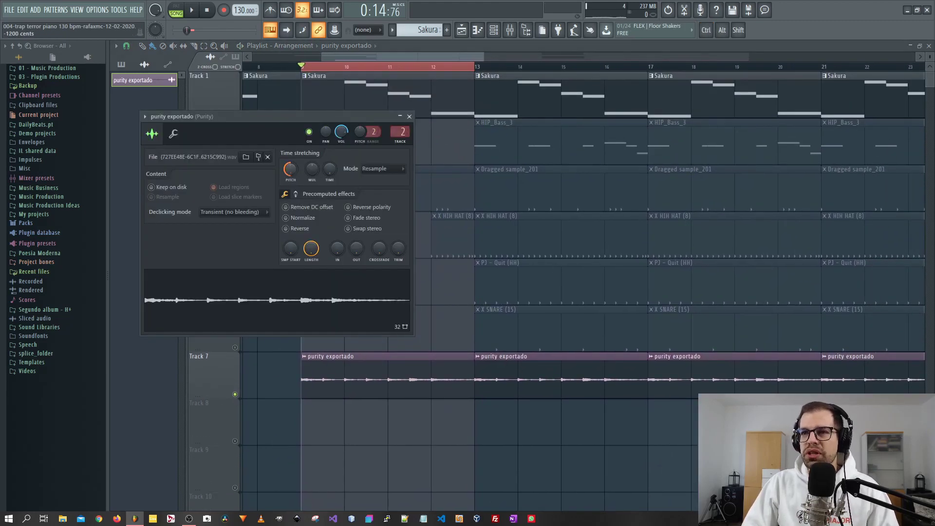
pyautogui.moveTo(290, 168); pyautogui.dragTo(290, 204)
pyautogui.click(408, 117)
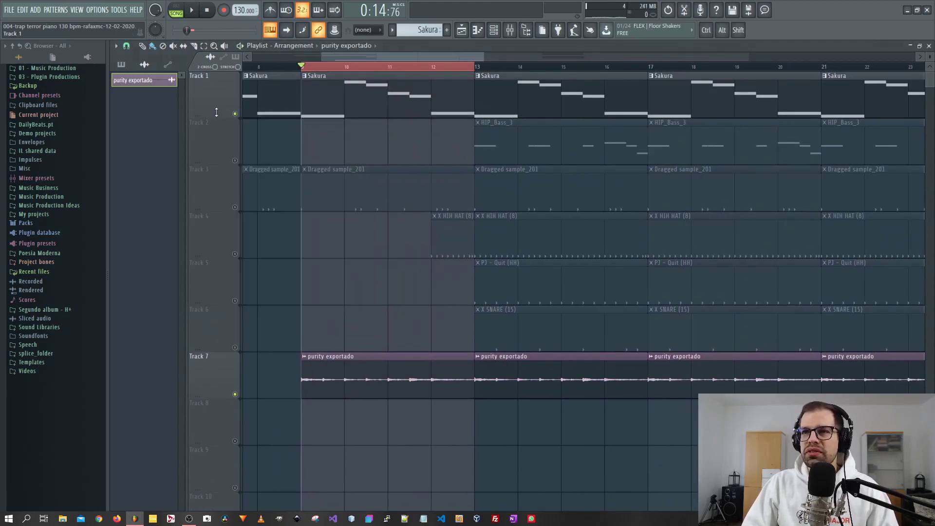
pyautogui.click(235, 114)
pyautogui.press('space')
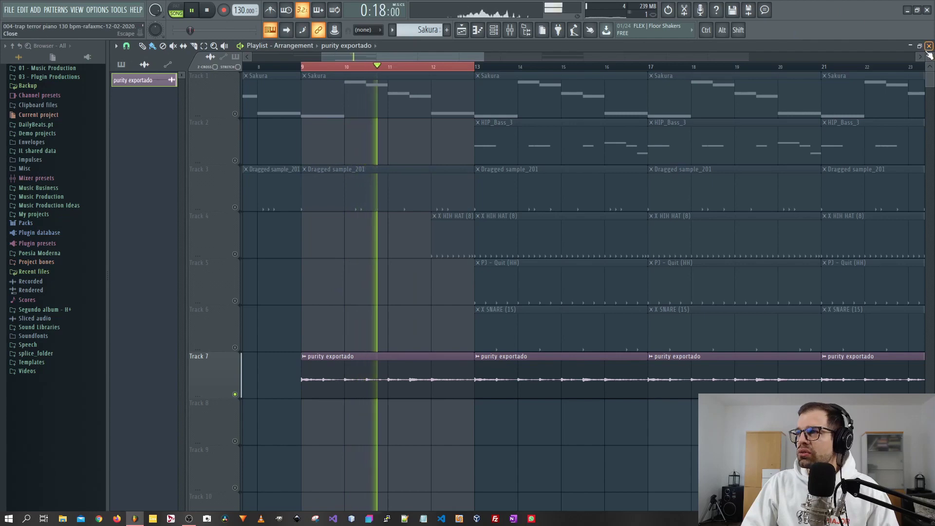
# Examine the Gross Beat time preset on the Purity mixer track during playback, and return to the playlist.
pyautogui.press('F5')
pyautogui.click(125, 300)
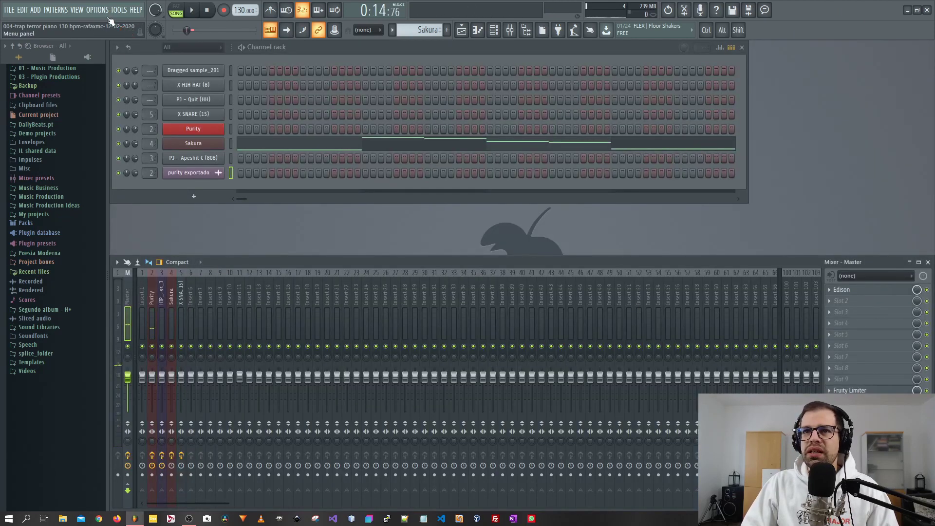
pyautogui.click(152, 292)
pyautogui.click(864, 290)
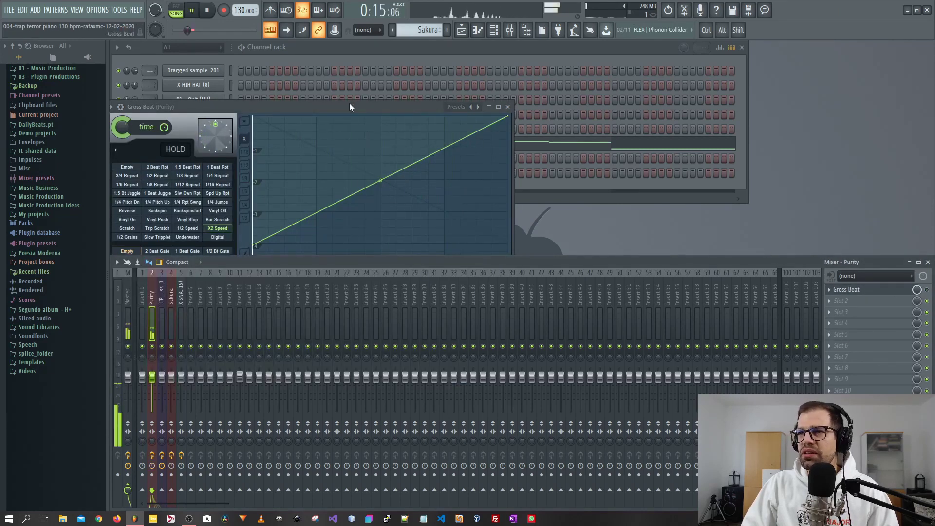
pyautogui.moveTo(350, 103); pyautogui.dragTo(404, 91)
pyautogui.click(562, 91)
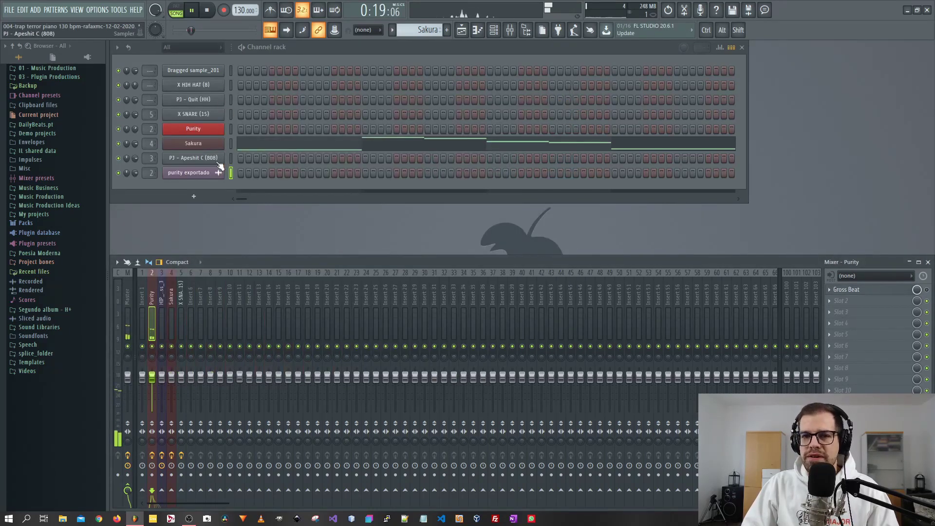
pyautogui.click(476, 30)
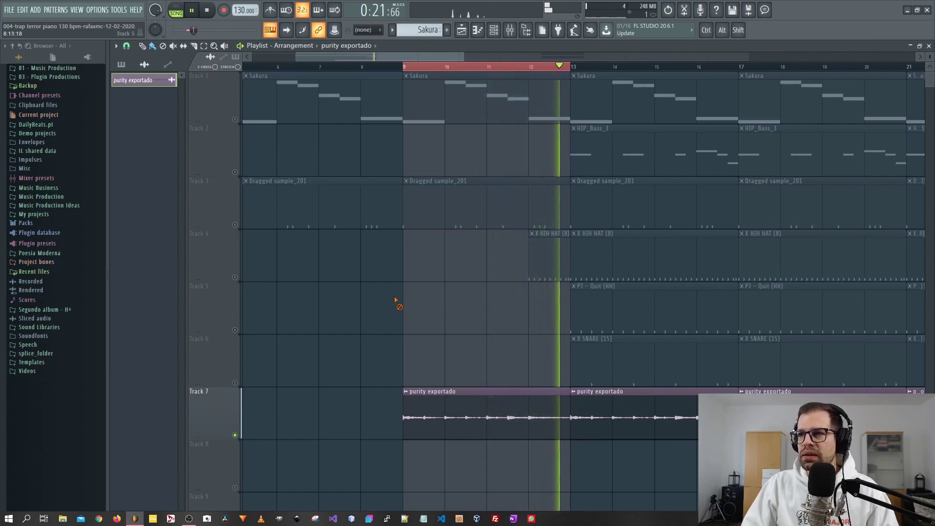
pyautogui.press('space')
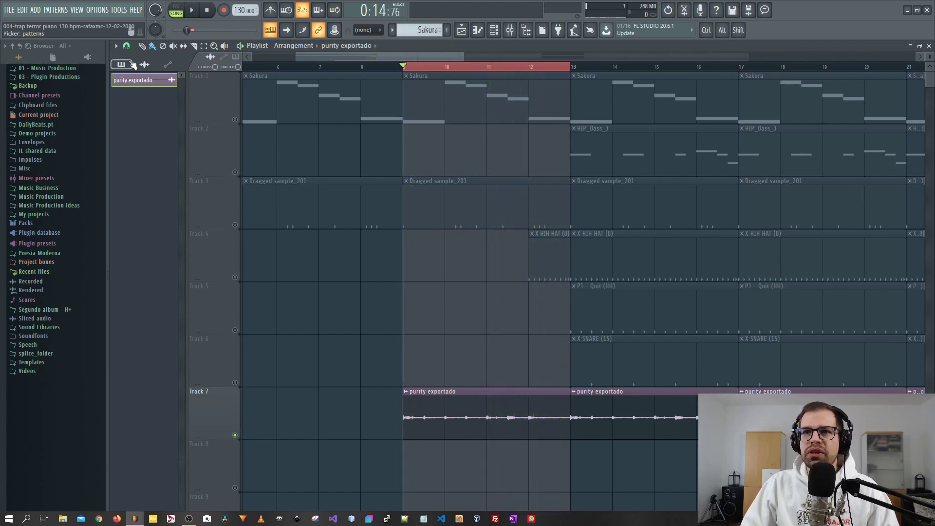
# Time-stretch the purity exportado clips on track 7 to two bars each and audition the result.
pyautogui.click(129, 48)
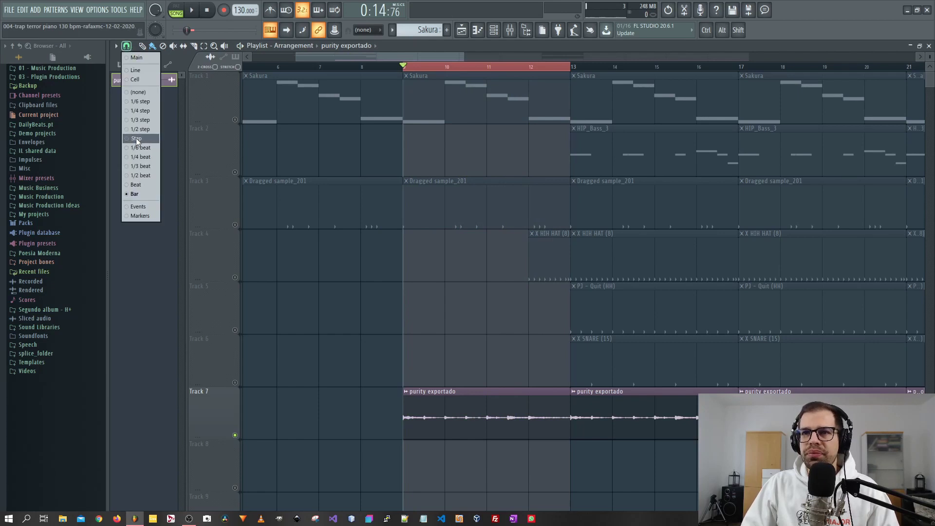
pyautogui.click(244, 71)
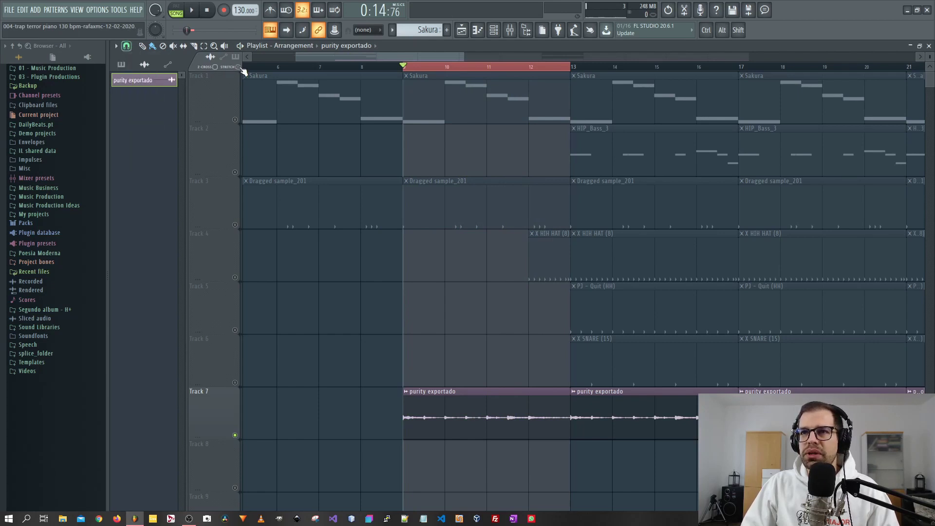
pyautogui.moveTo(568, 434); pyautogui.dragTo(475, 428)
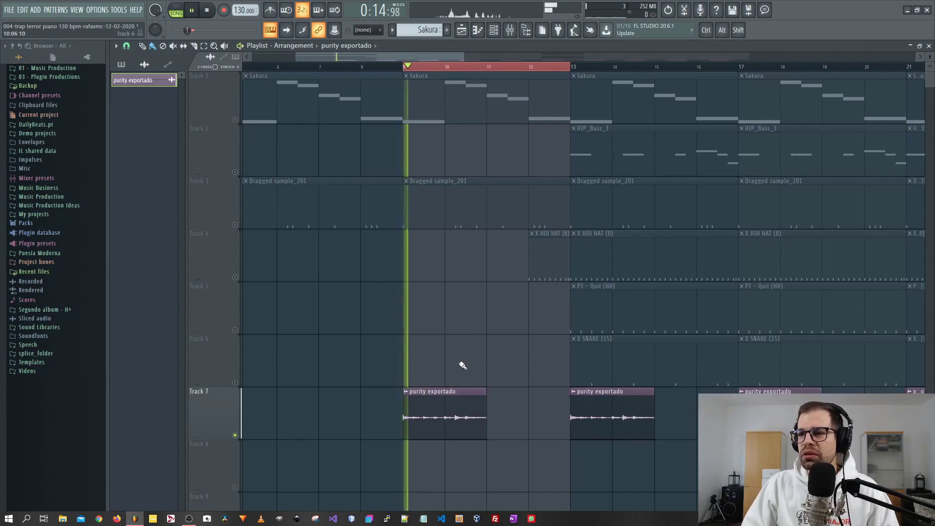
pyautogui.press('space')
# Add a copy of the two-bar purity exportado clip at bar 11 and move both clips to bar 1 on track 7.
pyautogui.keyDown('shift'); pyautogui.click(498, 415); pyautogui.keyUp('shift')
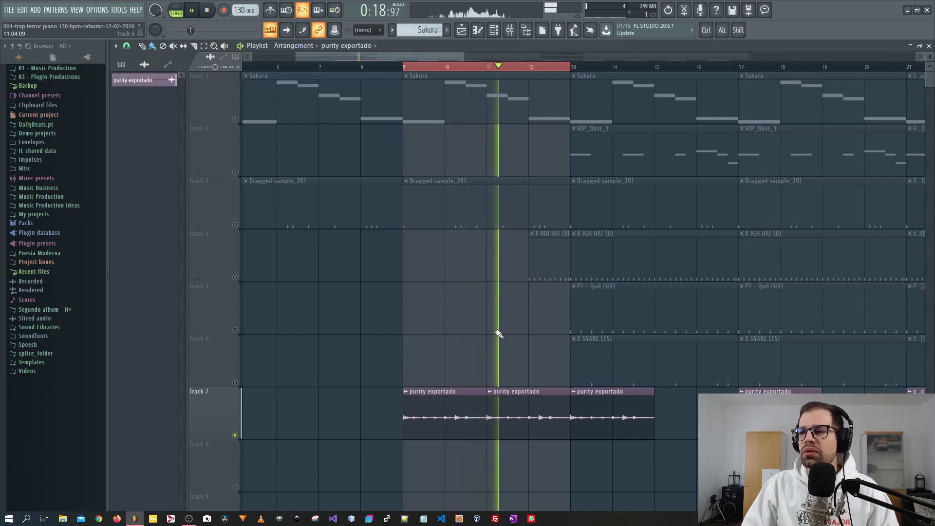
pyautogui.moveTo(534, 334); pyautogui.dragTo(148, 424)
pyautogui.scroll(-3, 423, 423)
pyautogui.press('space')
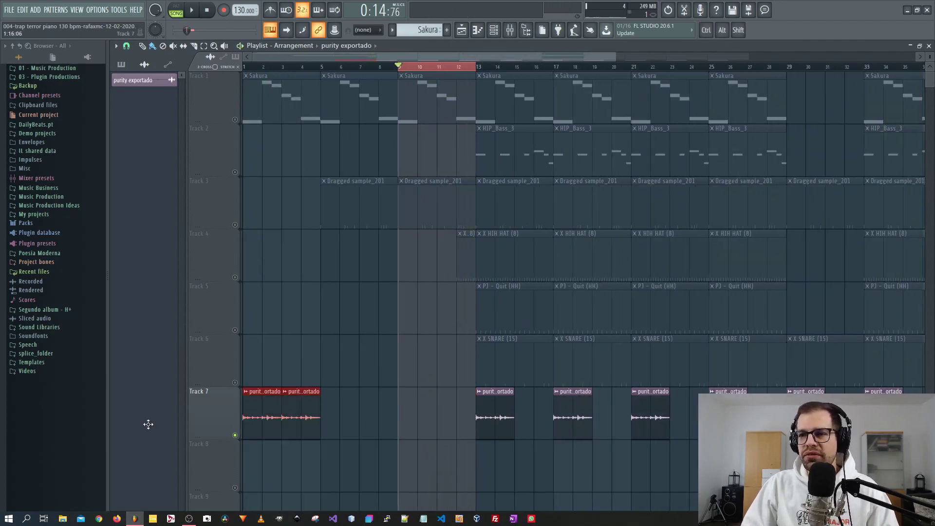
# Unmute track 1 and play its first Sakura clip together with the purity exportado clips from bar 1.
pyautogui.click(236, 119)
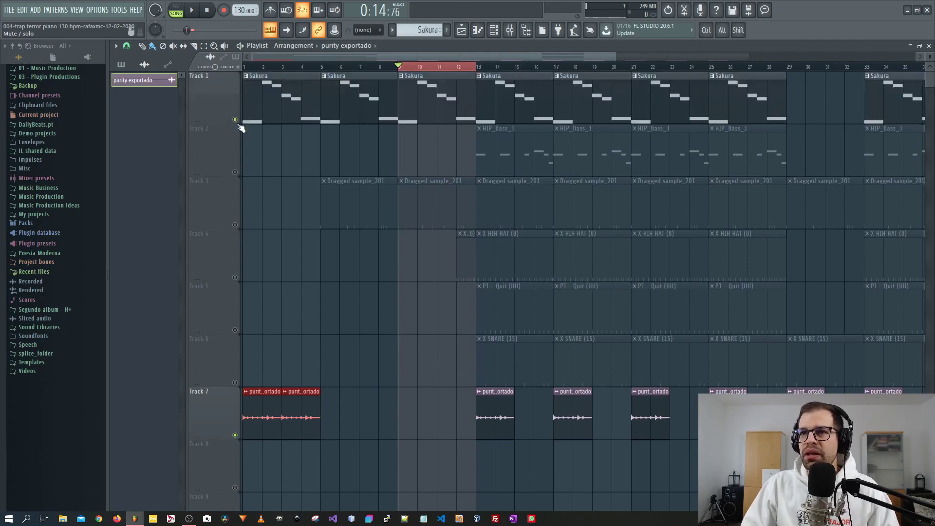
pyautogui.click(263, 74)
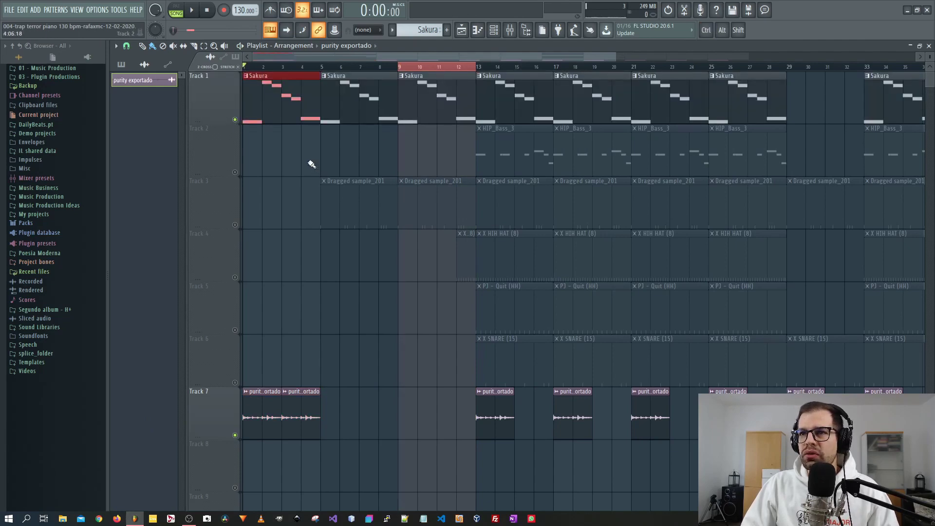
pyautogui.press('space')
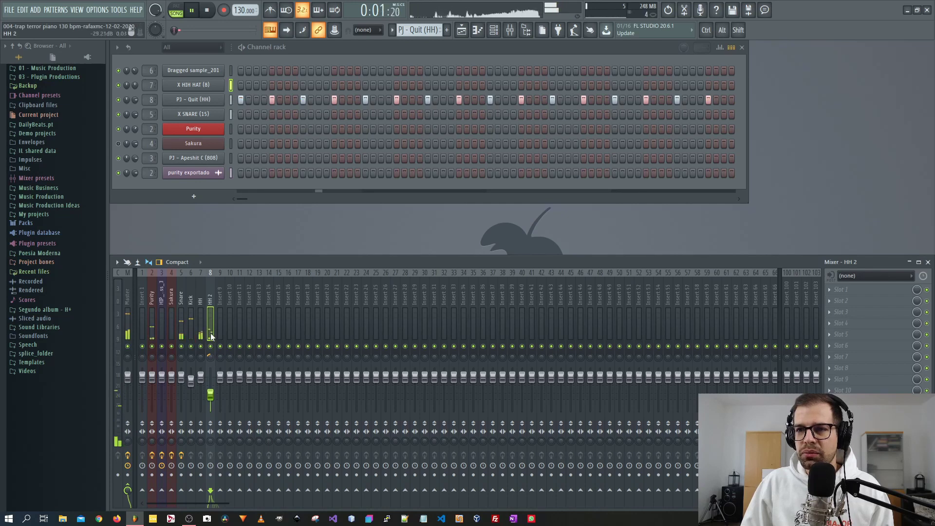
# Lower the HH 2 mixer track's volume to about 40% (-15.8 dB) and select the Snare mixer track.
pyautogui.moveTo(211, 393); pyautogui.dragTo(210, 397)
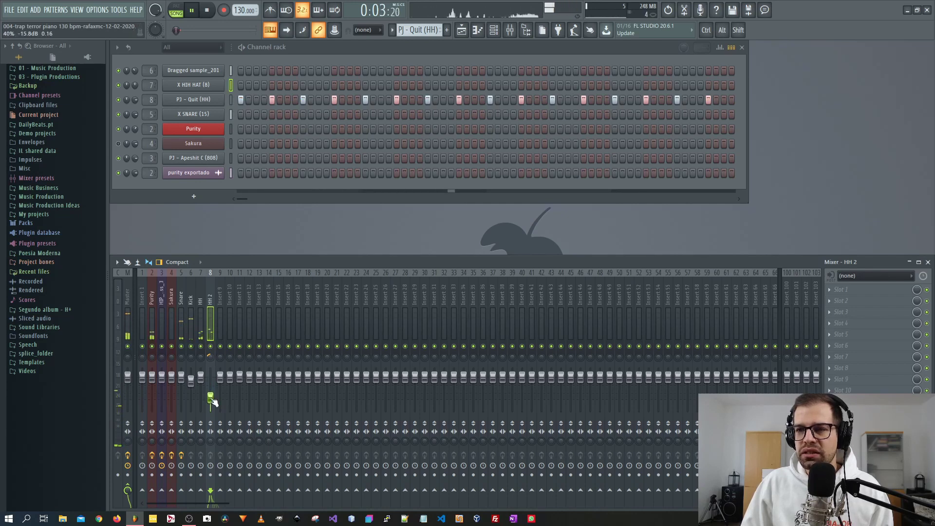
pyautogui.scroll(-2, 213, 402)
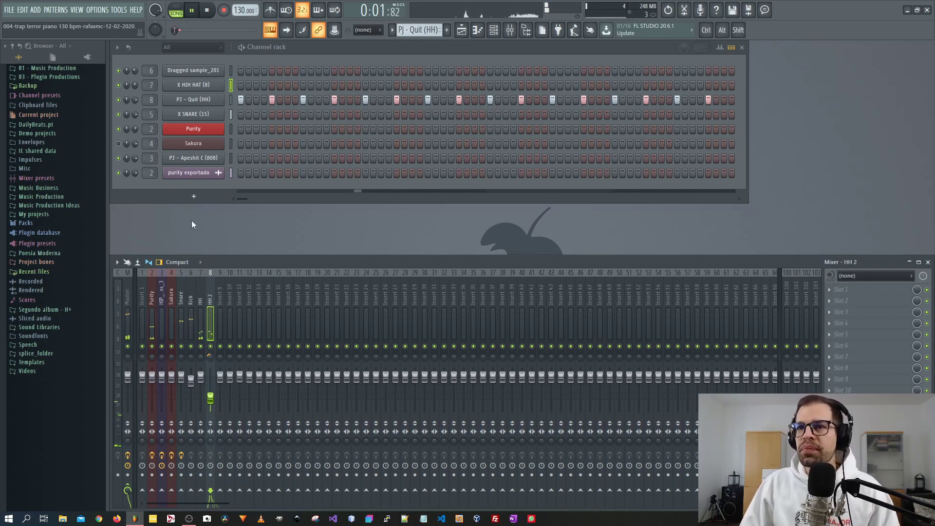
pyautogui.click(179, 319)
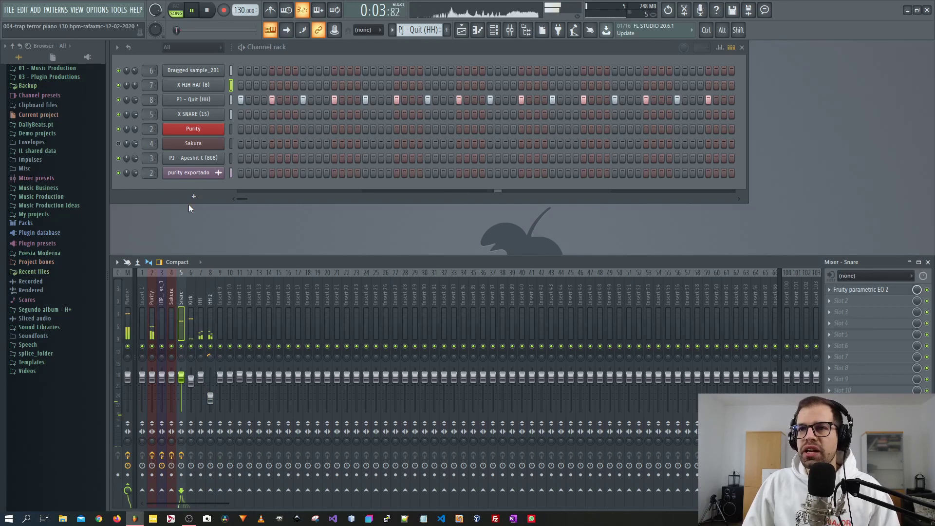
# Rename the PJ - Quit (HH) pattern as HH 2.
pyautogui.doubleClick(424, 29)
pyautogui.write('HH 2')
pyautogui.press('Return')
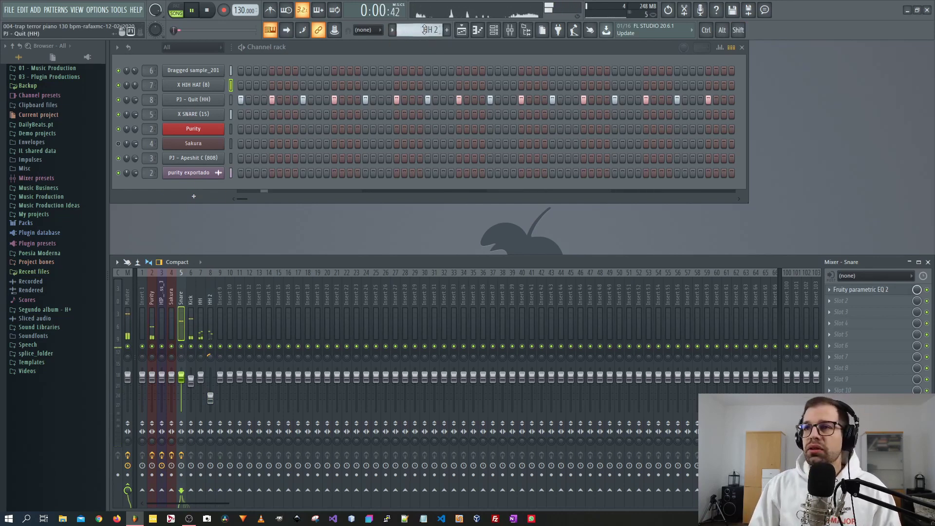
# Rename the X SNARE (15) pattern as Snare.
pyautogui.scroll(-1, 425, 29)
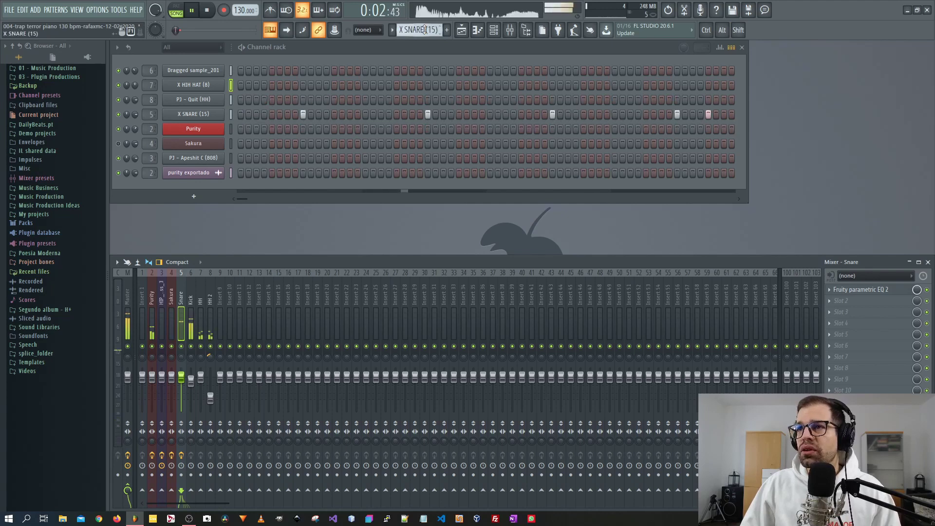
pyautogui.doubleClick(424, 29)
pyautogui.write('Snare')
pyautogui.press('Return')
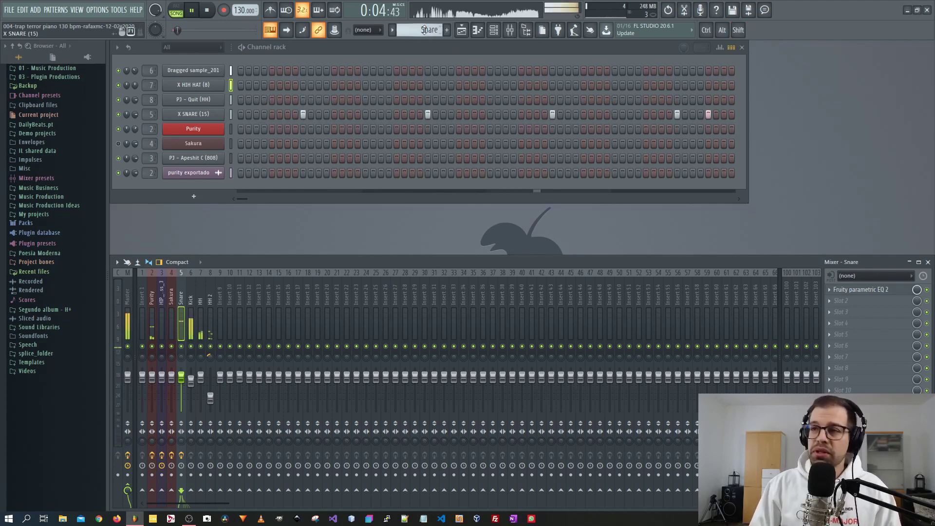
# Shape the X SNARE (15) channel's volume envelope with zero attack, hold, sustain and release plus a short decay, and select the Kick mixer track.
pyautogui.click(205, 114)
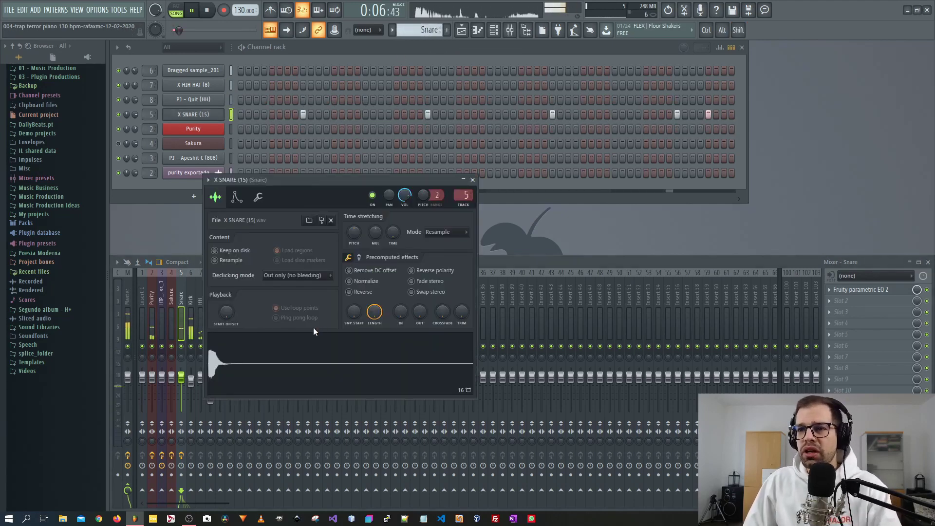
pyautogui.click(236, 197)
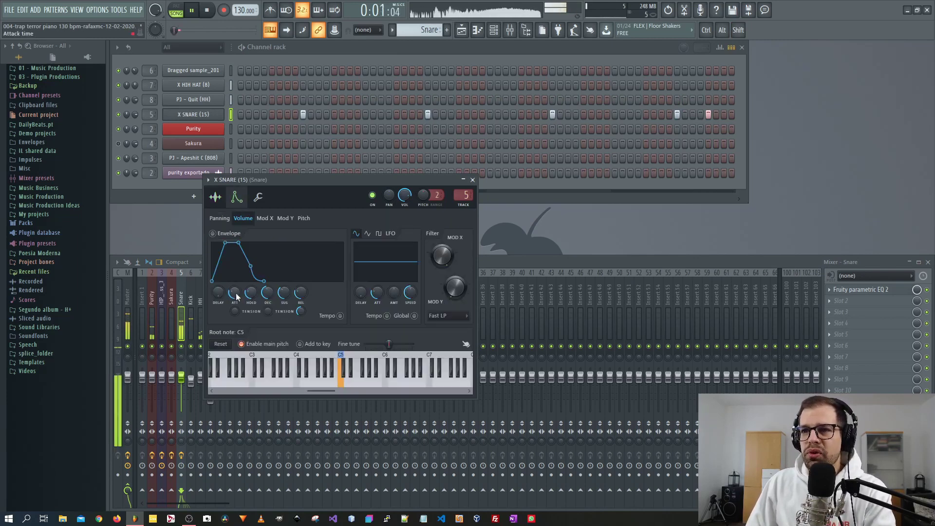
pyautogui.moveTo(236, 293); pyautogui.dragTo(266, 311)
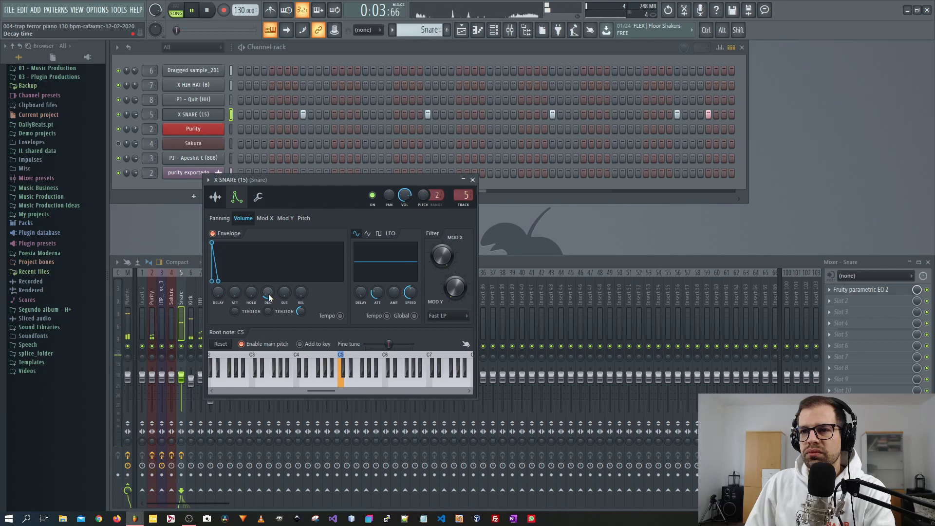
pyautogui.click(473, 179)
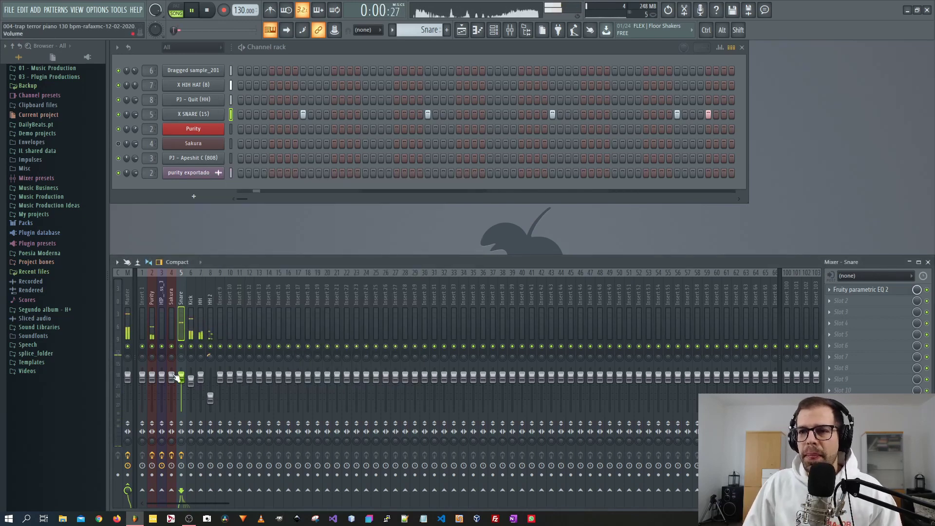
pyautogui.click(191, 332)
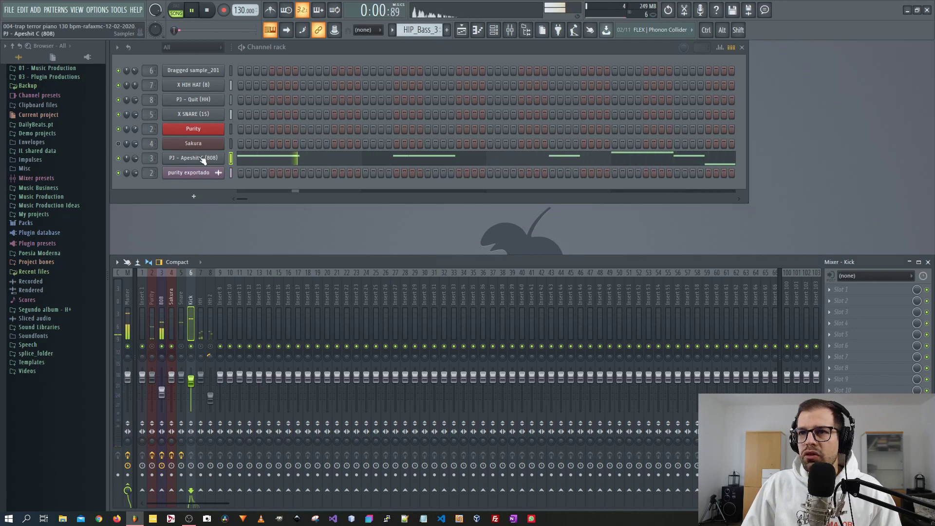
# Set the PJ - Apeshit C (808) channel's volume envelope to maximum hold with zero decay, sustain and release, and check its sample settings.
pyautogui.click(203, 160)
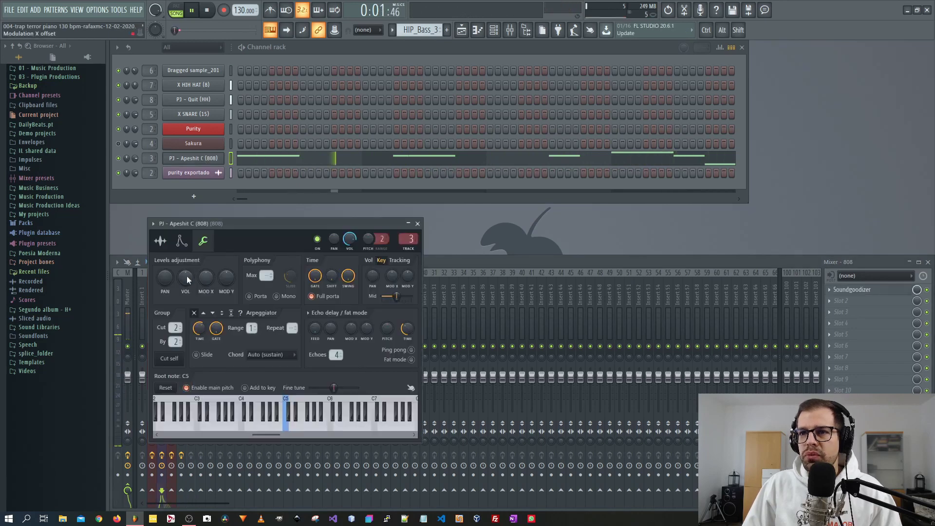
pyautogui.click(181, 241)
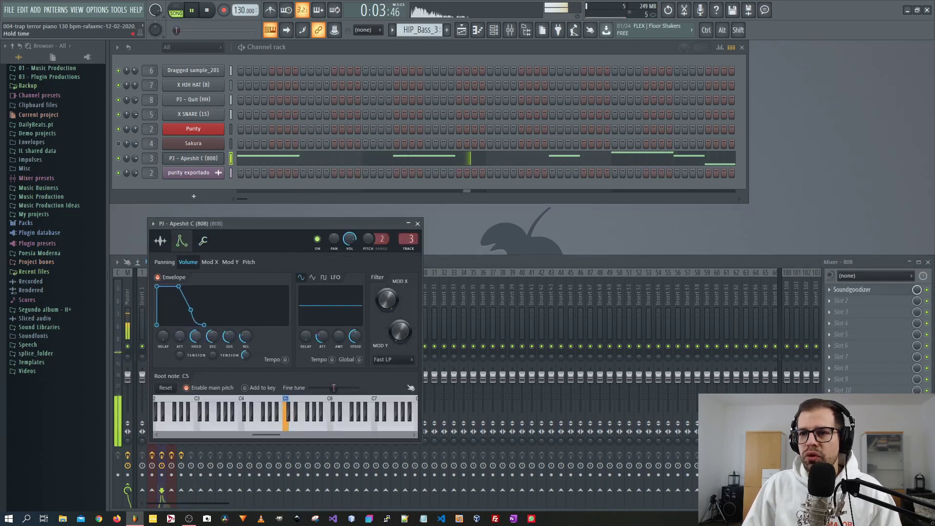
pyautogui.moveTo(195, 336); pyautogui.dragTo(245, 358)
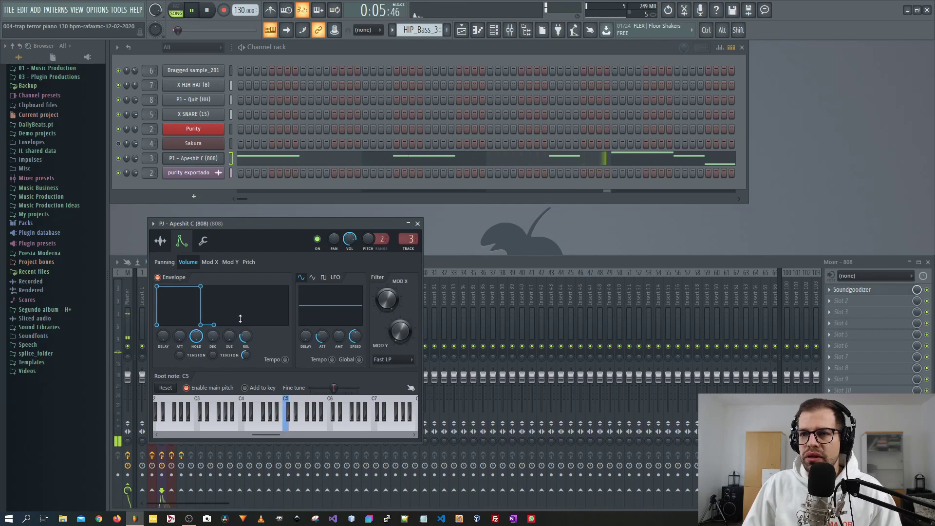
pyautogui.click(203, 242)
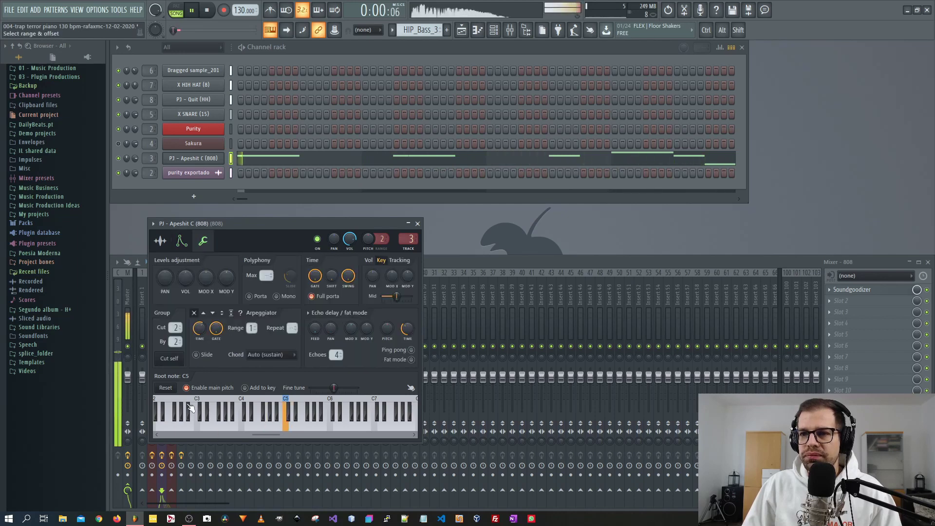
pyautogui.click(160, 241)
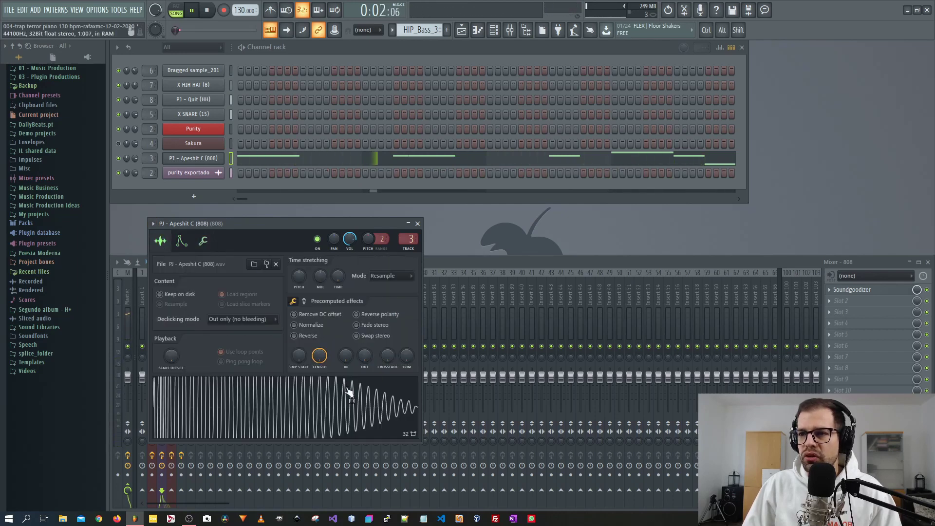
pyautogui.click(417, 223)
# Check the 808 notes in the piano roll and rename the HIP_Bass_3 pattern as 808.
pyautogui.click(469, 161)
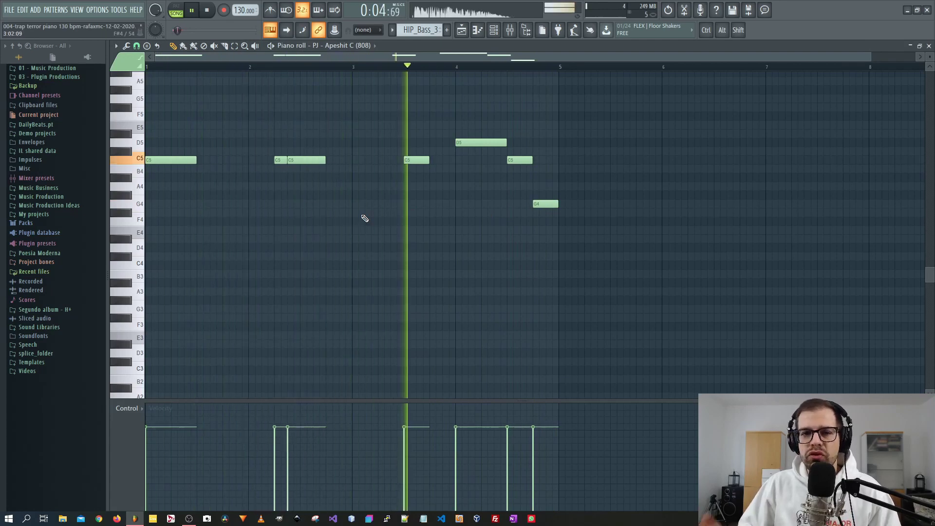
pyautogui.press('F7')
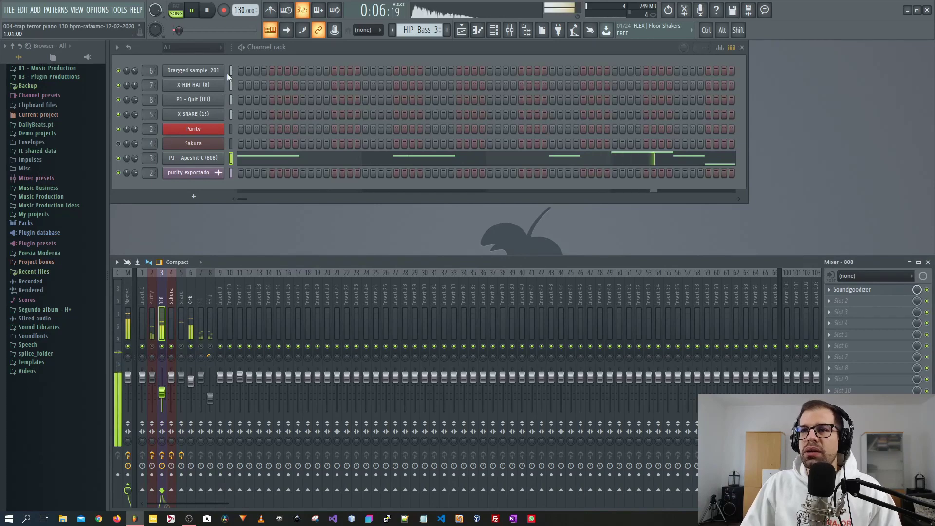
pyautogui.middleClick(427, 31)
pyautogui.write('808')
pyautogui.press('Return')
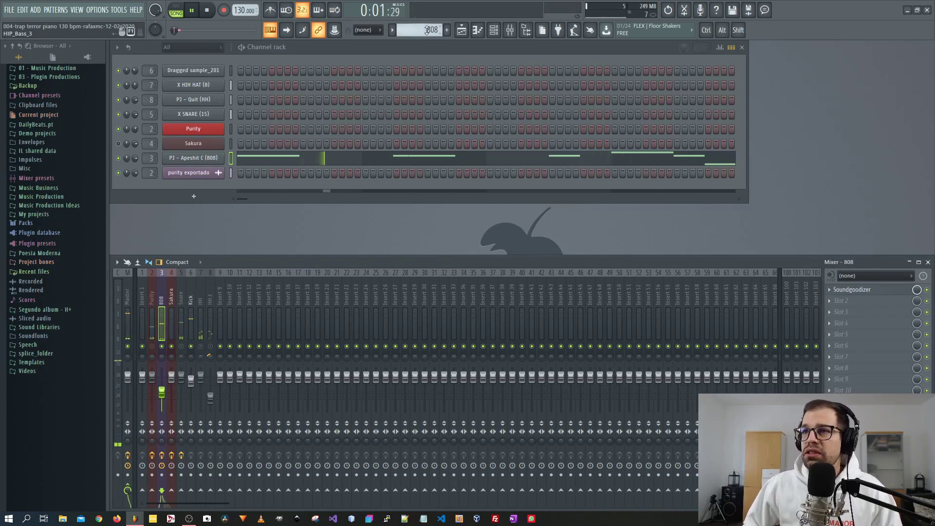
# Switch to the Purity pattern and open the Purity channel's melody in the piano roll.
pyautogui.click(393, 30)
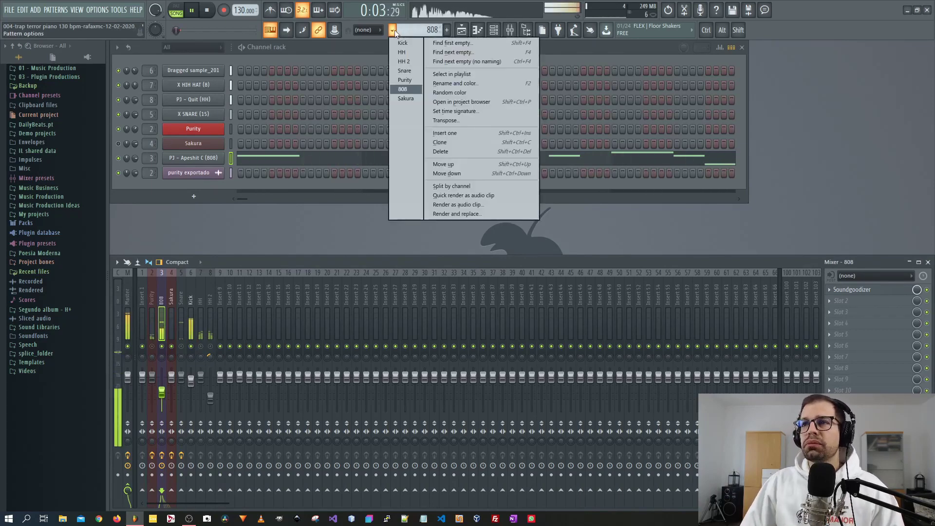
pyautogui.click(404, 80)
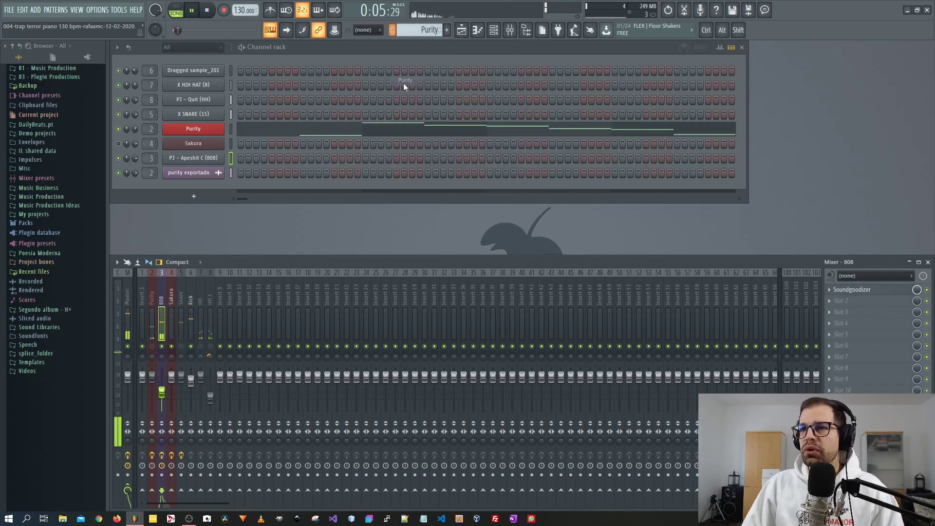
pyautogui.click(308, 137)
pyautogui.scroll(10, 281, 224)
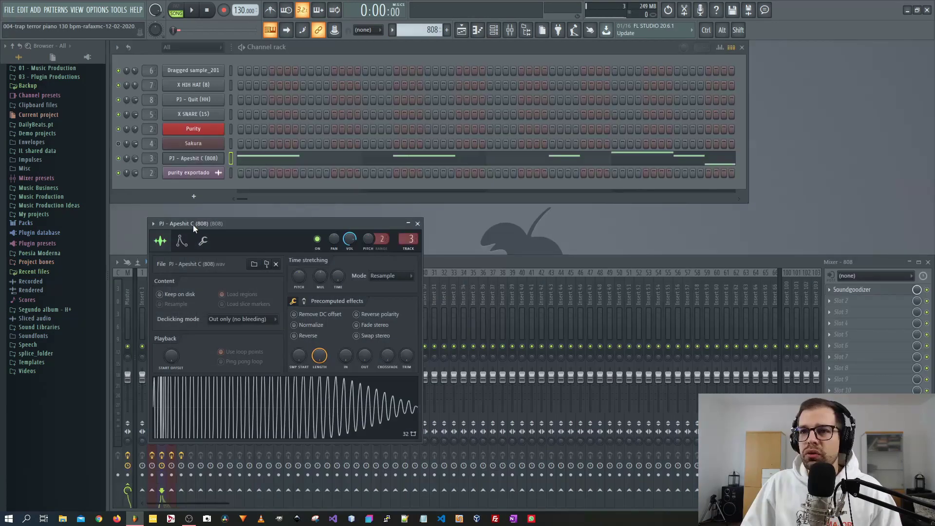
# Review the PJ - Apeshit C (808) channel's volume envelope and its notes in the piano roll.
pyautogui.click(183, 240)
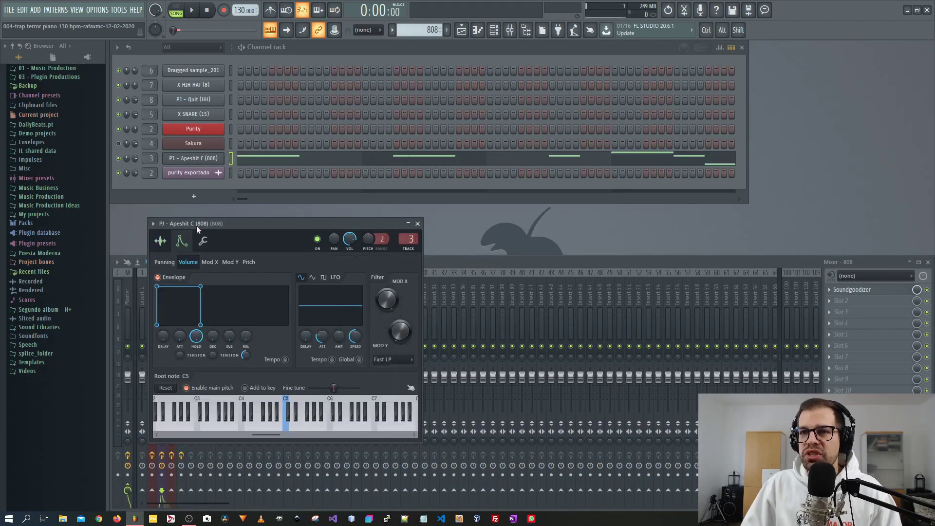
pyautogui.click(311, 143)
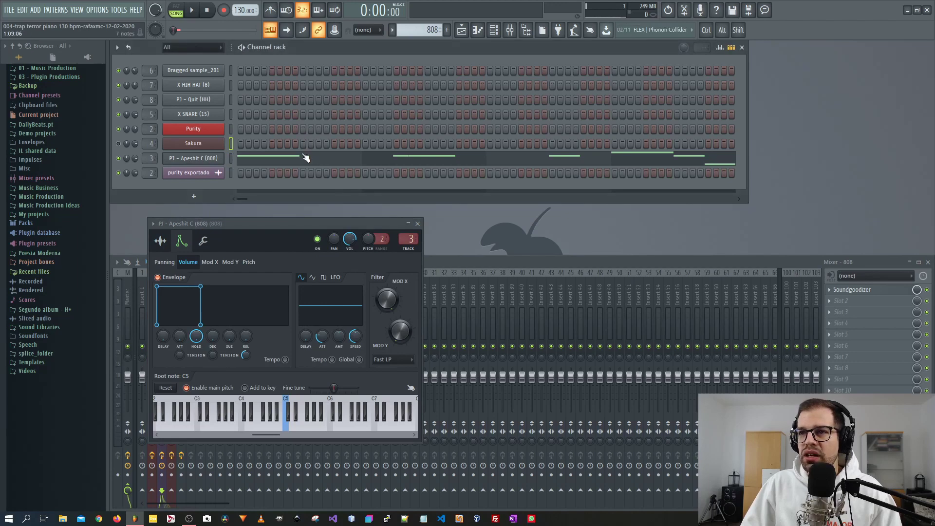
pyautogui.click(305, 157)
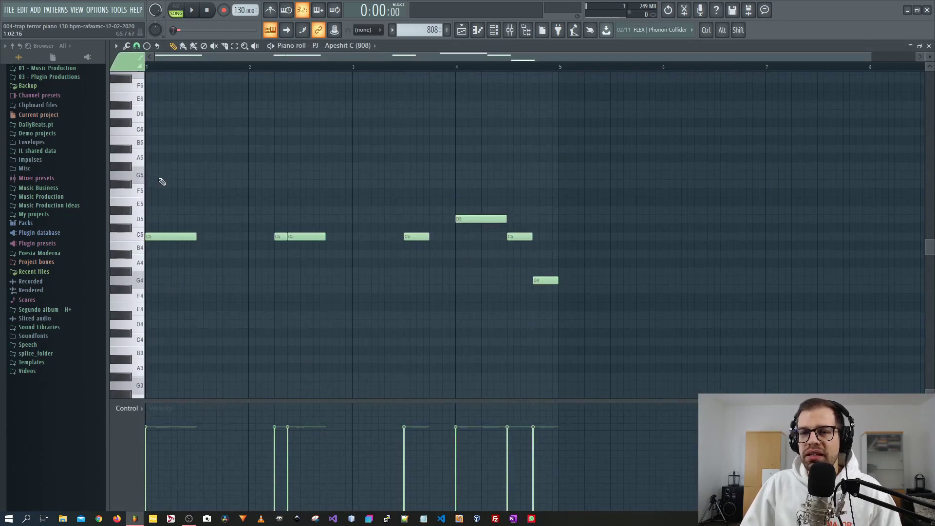
pyautogui.press('F7')
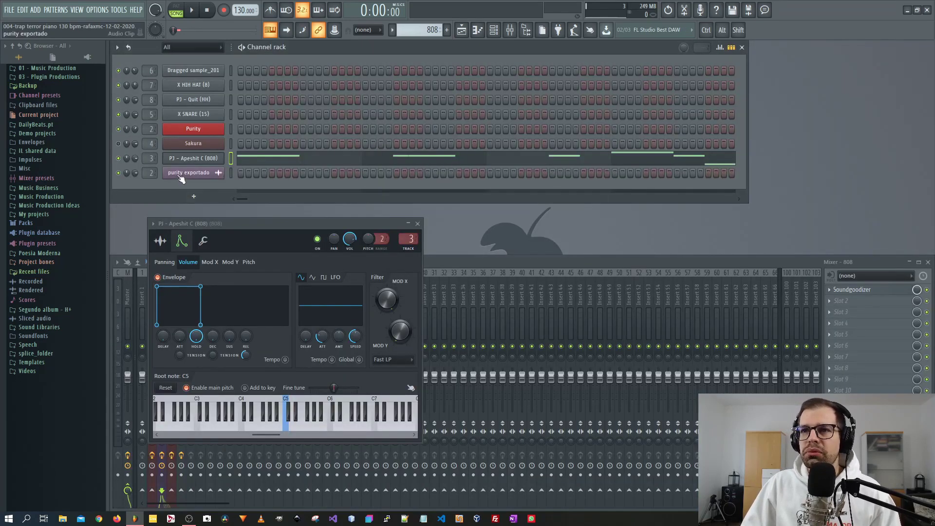
# Add a (delete) channel to the 808 pattern and paste the Purity melody into its piano roll as a reference.
pyautogui.click(193, 196)
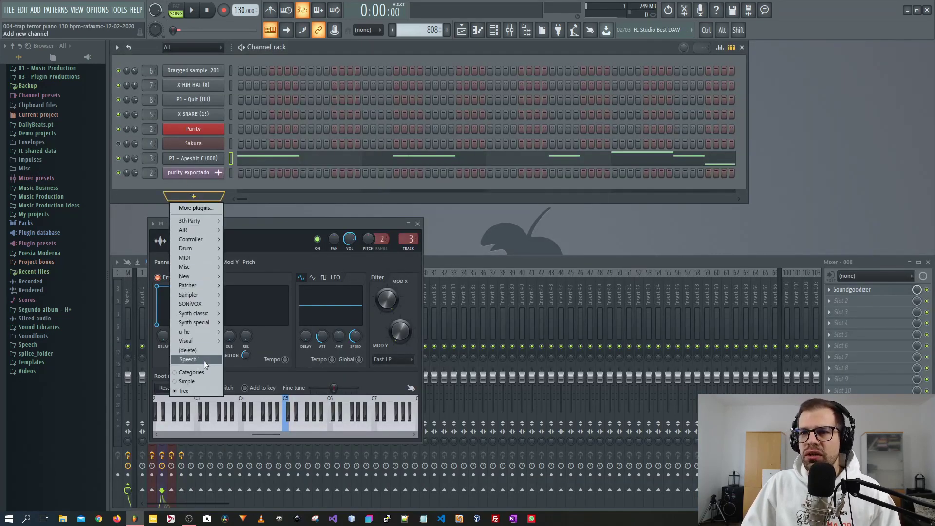
pyautogui.click(206, 350)
pyautogui.rightClick(212, 189)
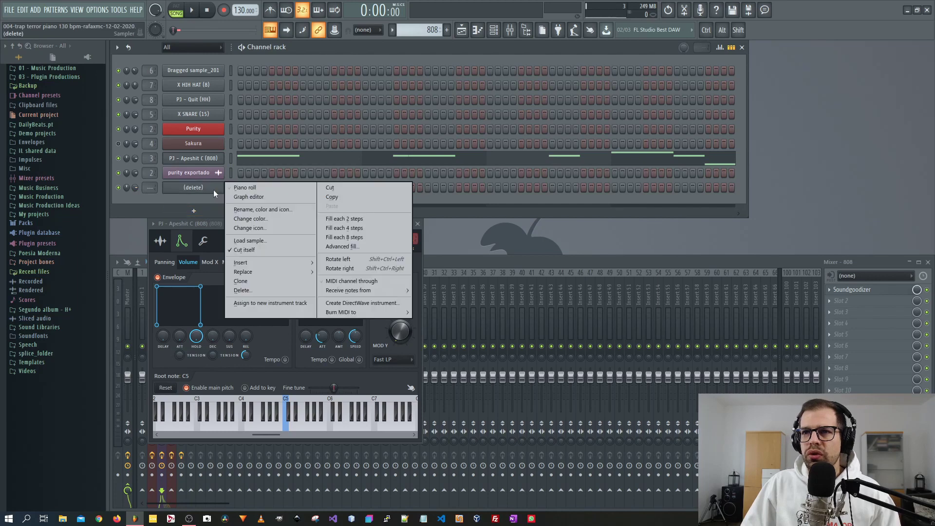
pyautogui.click(253, 188)
pyautogui.scroll(6, 234, 192)
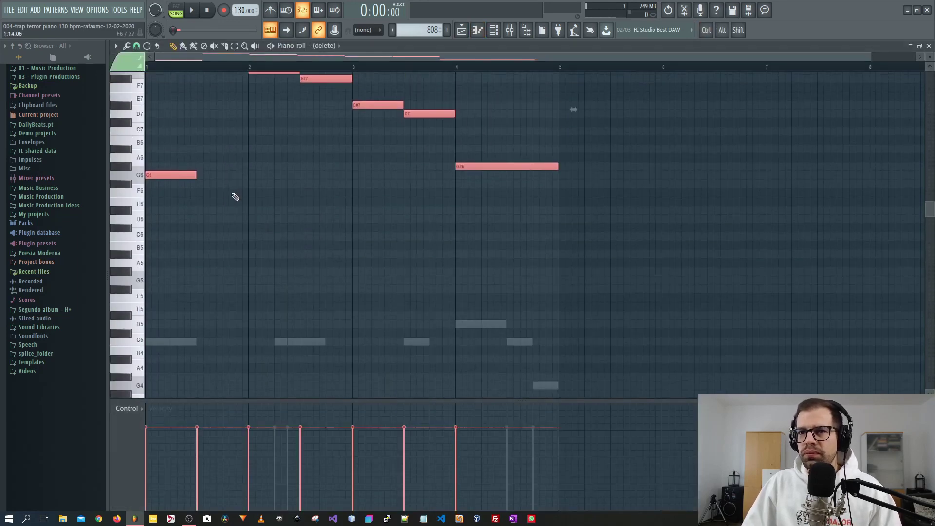
pyautogui.hotkey('ctrl', 'd')
pyautogui.press('F7')
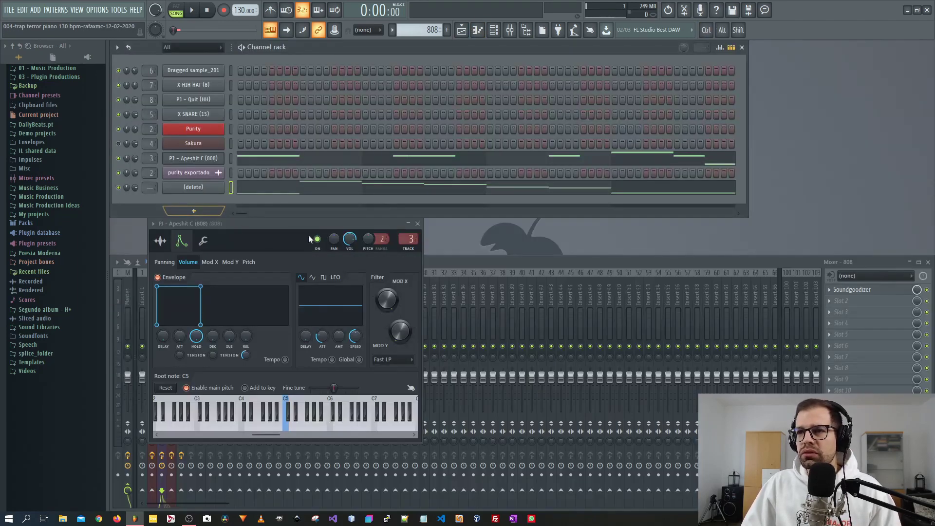
# Transpose all PJ - Apeshit C (808) notes up one octave and seven semitones so the first note sits on G6.
pyautogui.click(414, 224)
pyautogui.click(307, 165)
pyautogui.scroll(-5, 225, 259)
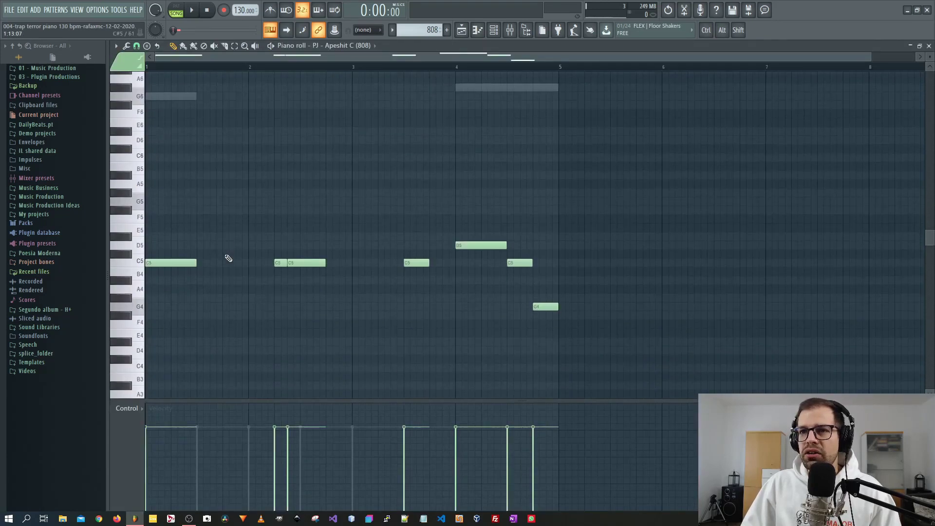
pyautogui.scroll(2, 227, 258)
pyautogui.hotkey('ctrl', 'Up')
pyautogui.hotkey('shift', 'Up')
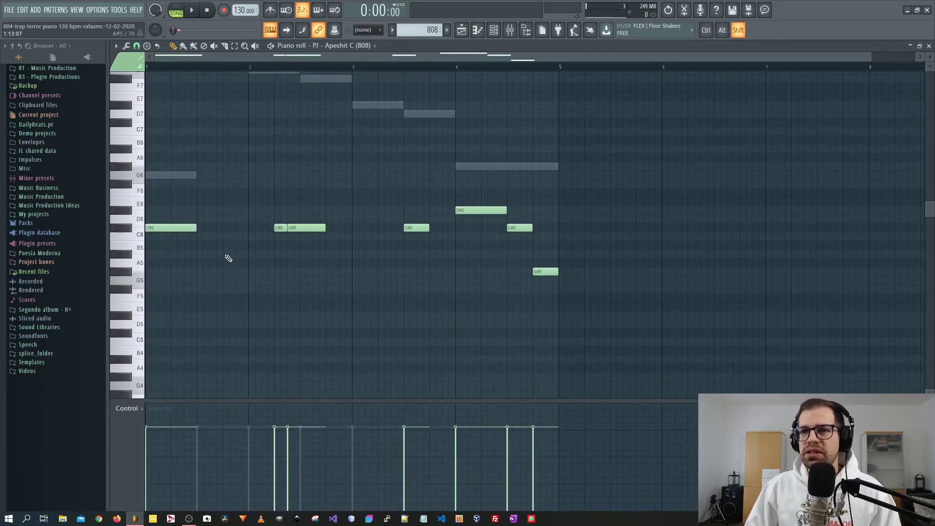
pyautogui.hotkey('shift', 'Up')
pyautogui.hotkey('shift', 'Up')
pyautogui.hotkey('shift', 'Up')
pyautogui.hotkey('shift', 'Up')
pyautogui.hotkey('shift', 'Up')
pyautogui.hotkey('shift', 'Up')
pyautogui.scroll(4, 306, 247)
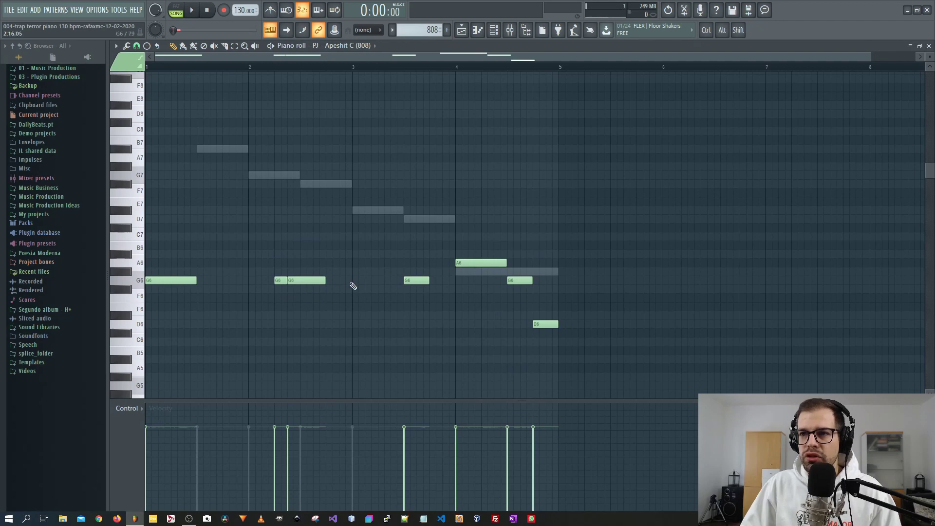
# Play the 808 line against the ghost melody and raise the two notes in bar 2 to G7.
pyautogui.press('space')
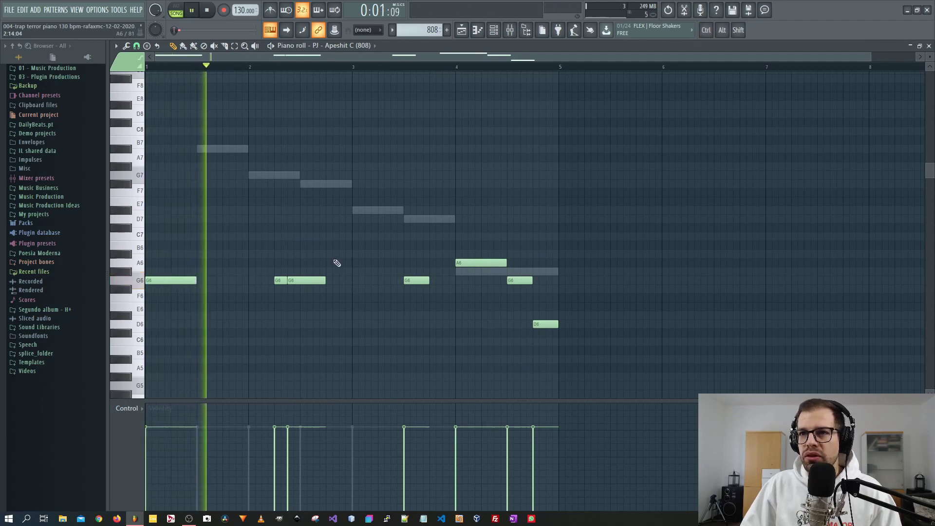
pyautogui.moveTo(318, 257); pyautogui.dragTo(308, 184)
pyautogui.press('space')
pyautogui.hotkey('ctrl', 'z')
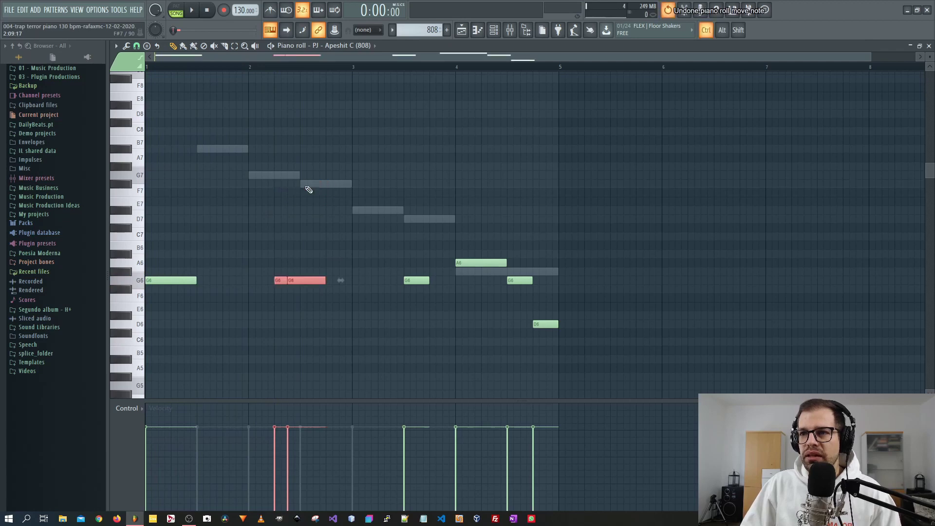
pyautogui.hotkey('ctrl', 'z')
pyautogui.click(294, 206)
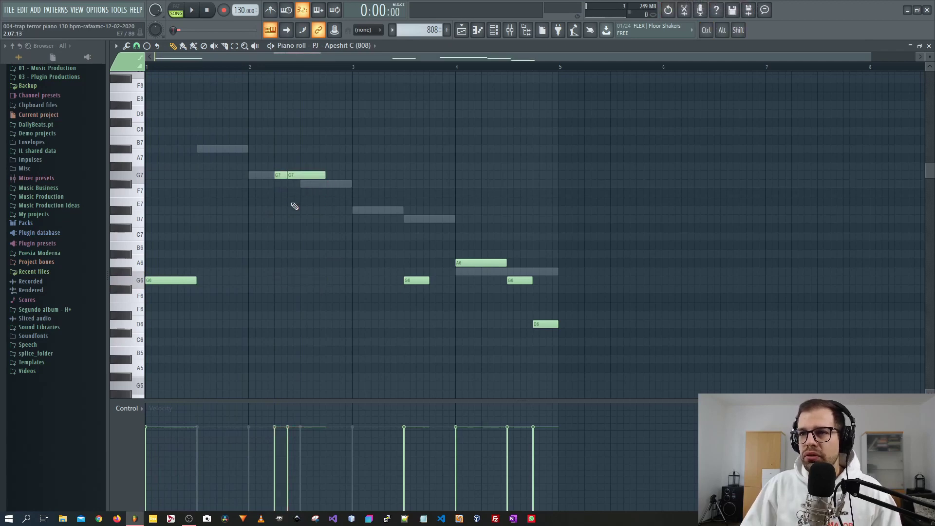
# Shift the second bar 2 note to F#7 at mid-bar, extending the first to meet it, and raise the bar 3 note to D7.
pyautogui.moveTo(320, 175); pyautogui.dragTo(333, 184)
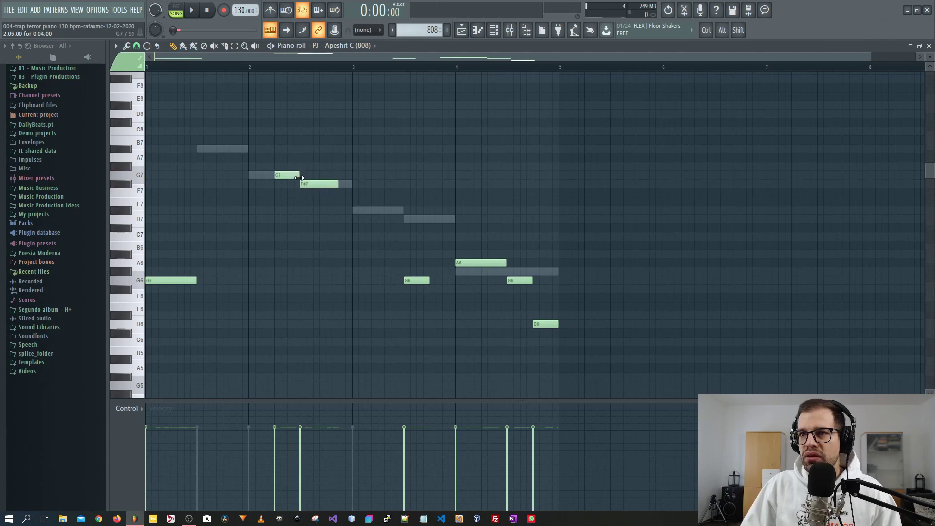
pyautogui.press('space')
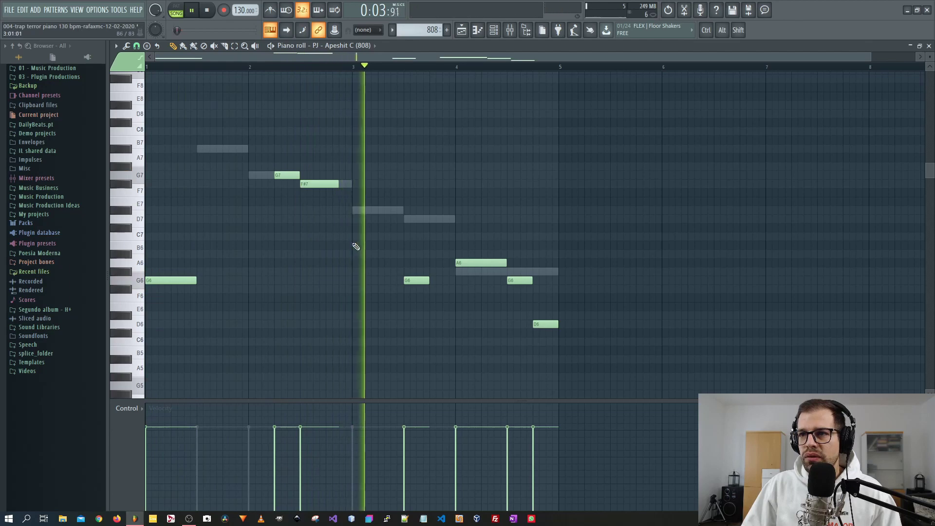
pyautogui.moveTo(415, 280); pyautogui.dragTo(414, 214)
pyautogui.press('space')
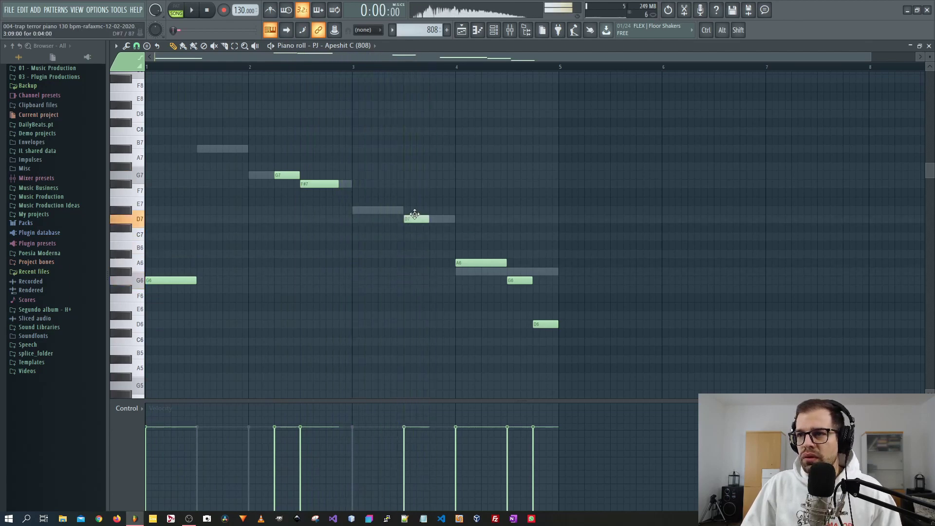
# Lower the first bar 4 note of the 808 line to G#6 and play the line back.
pyautogui.moveTo(466, 263); pyautogui.dragTo(467, 278)
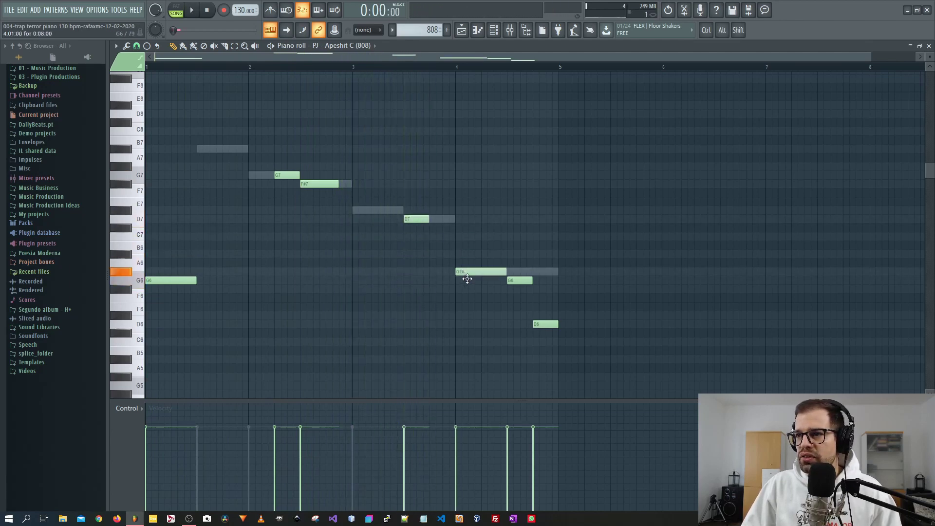
pyautogui.moveTo(543, 324)
pyautogui.mouseDown()
pyautogui.moveTo(544, 314)
pyautogui.moveTo(544, 325)
pyautogui.mouseUp()
pyautogui.press('space')
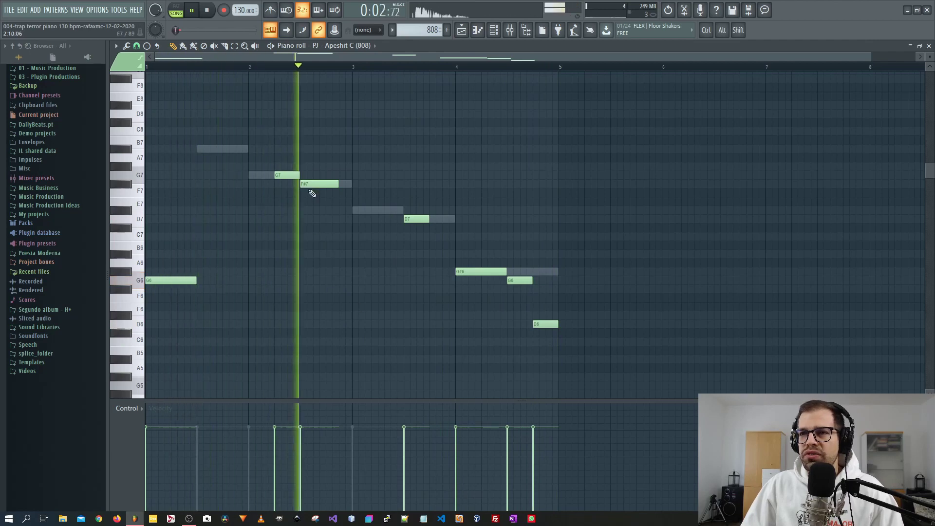
pyautogui.press('space')
# Extend the opening G6 note of the 808 line up to the first G7 in bar 2 and listen to it.
pyautogui.moveTo(195, 281); pyautogui.dragTo(258, 286)
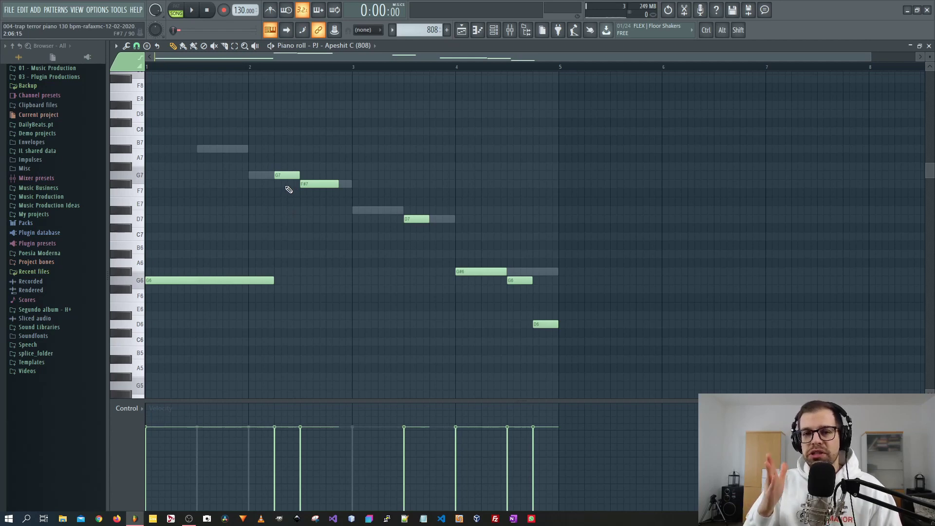
pyautogui.press('space')
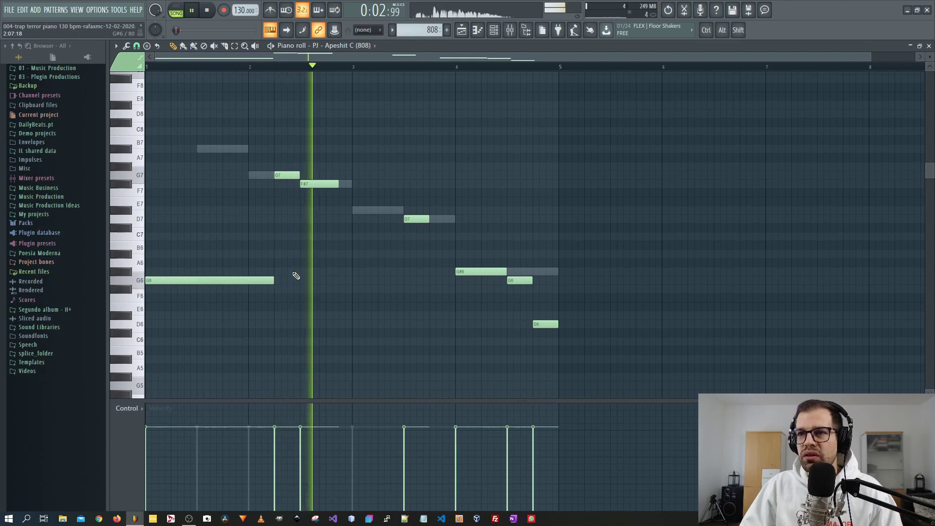
pyautogui.press('space')
# Split the bar 2 G7 into two short G7 notes and lengthen the F#7 toward the end of the bar.
pyautogui.moveTo(307, 181)
pyautogui.mouseDown()
pyautogui.moveTo(295, 182)
pyautogui.moveTo(306, 173)
pyautogui.mouseUp()
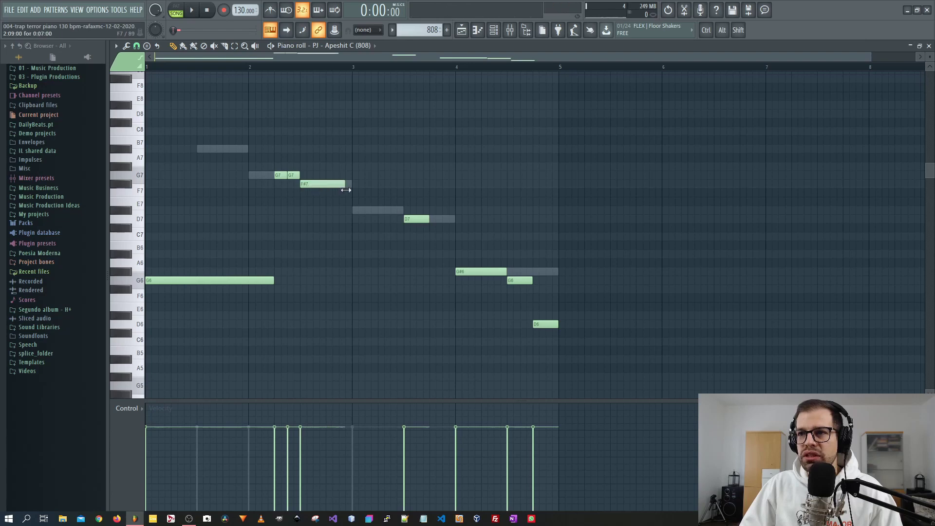
pyautogui.press('space')
# Lower the Insert 9 mixer volume for the 3x Osc during playback and check its oscillator and envelope settings.
pyautogui.press('F7')
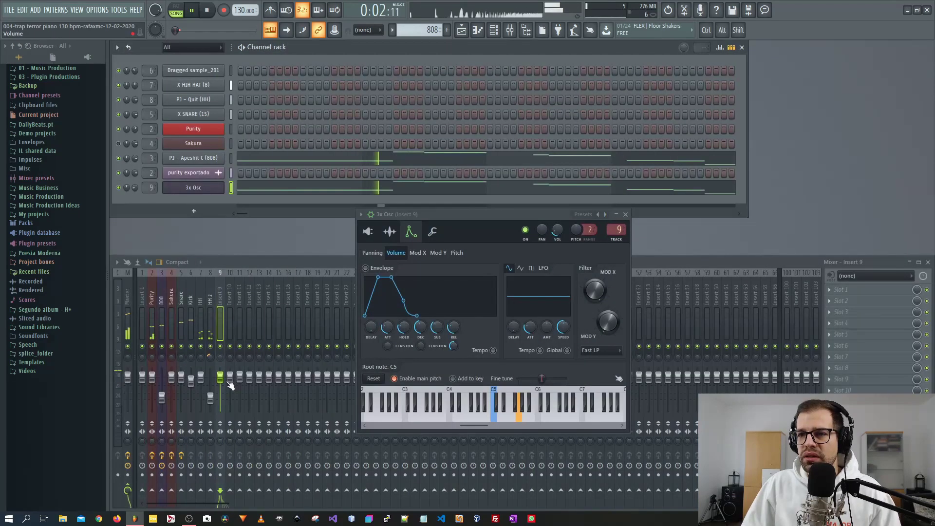
pyautogui.moveTo(221, 376); pyautogui.dragTo(221, 389)
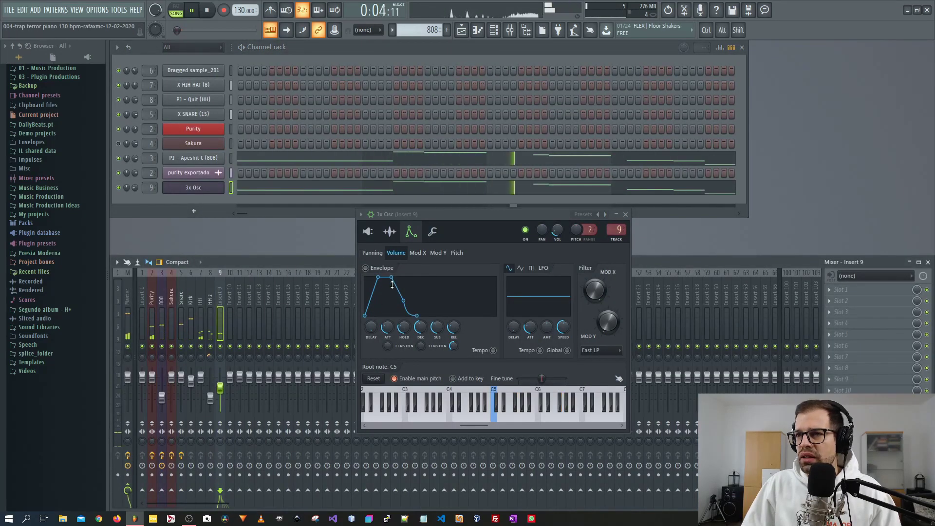
pyautogui.click(369, 231)
pyautogui.click(411, 232)
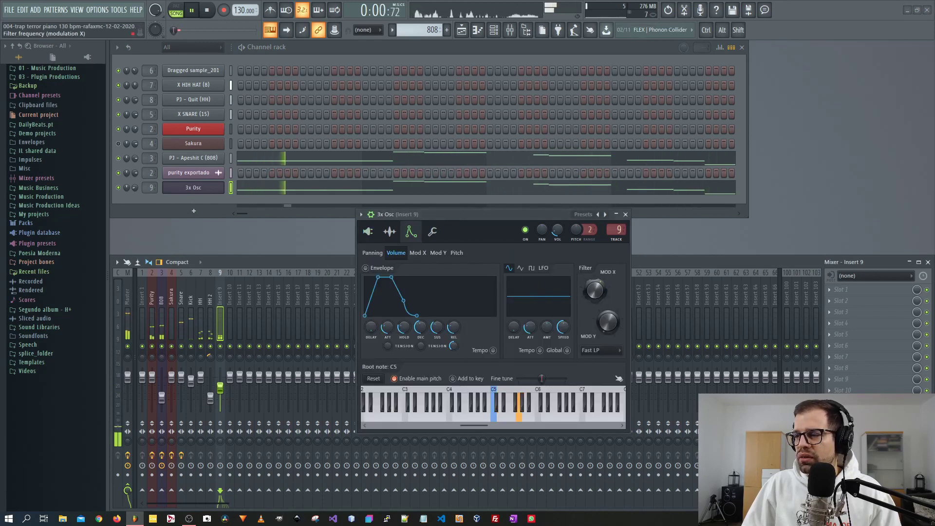
# Try transposing all 3x Osc notes up one octave so the first note sits on G4.
pyautogui.click(333, 189)
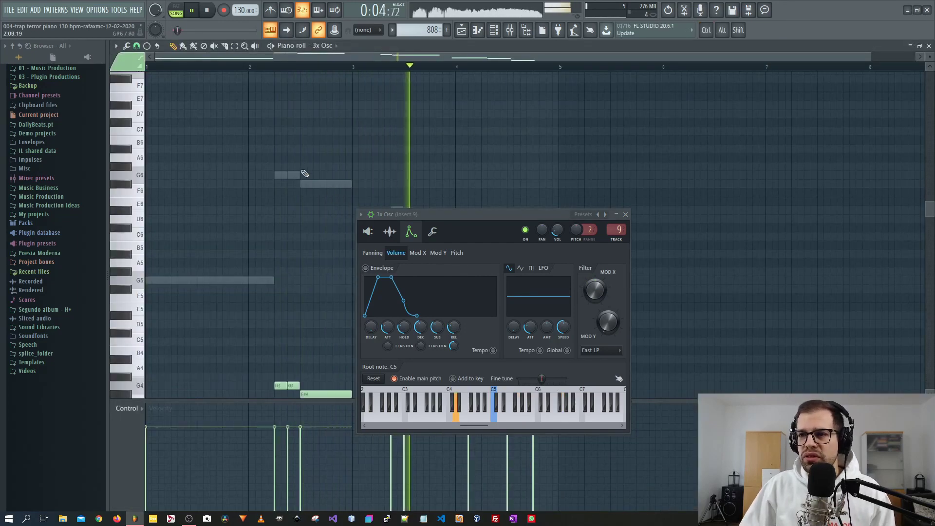
pyautogui.scroll(-5, 302, 177)
pyautogui.scroll(1, 289, 184)
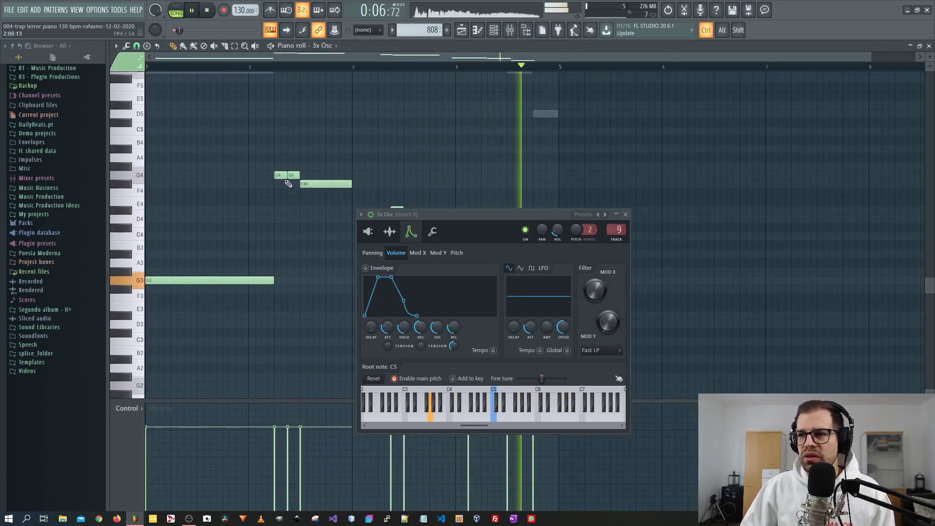
pyautogui.hotkey('ctrl', 'Up')
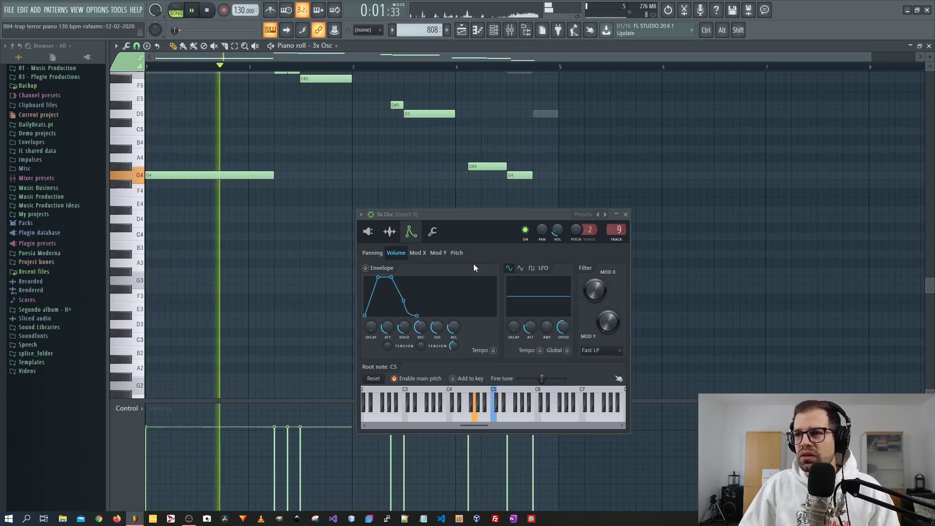
# Raise the 3x Osc channel volume and mute the Snare, Kick, HH and HH 2 mixer tracks to isolate the bass.
pyautogui.press('F7')
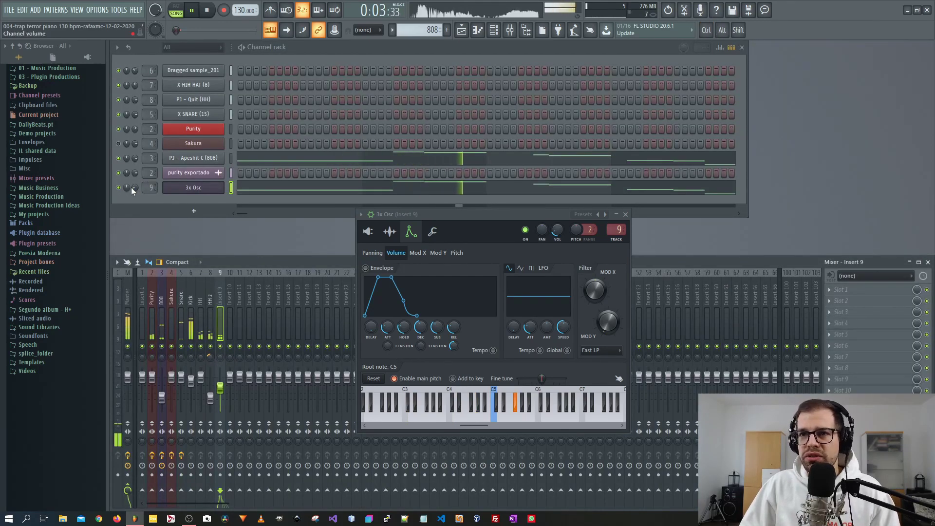
pyautogui.moveTo(135, 187); pyautogui.dragTo(134, 184)
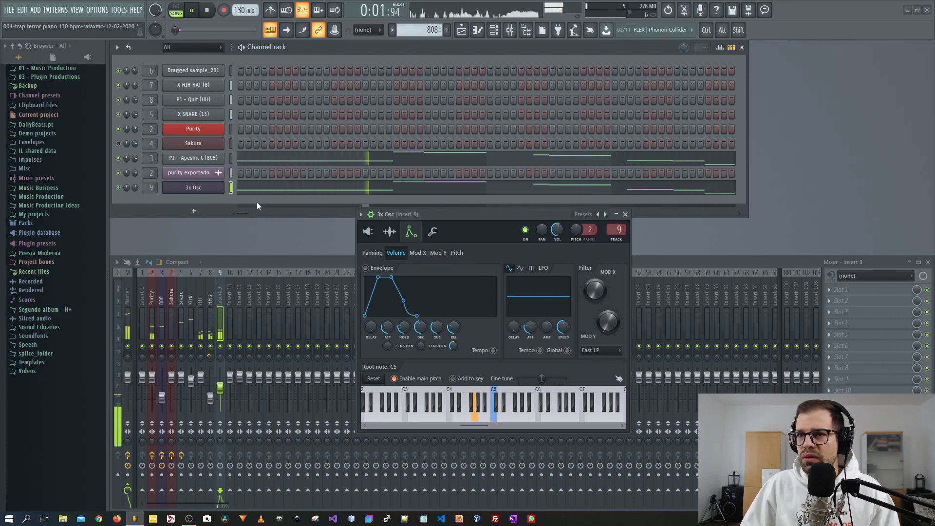
pyautogui.moveTo(215, 347); pyautogui.dragTo(165, 350)
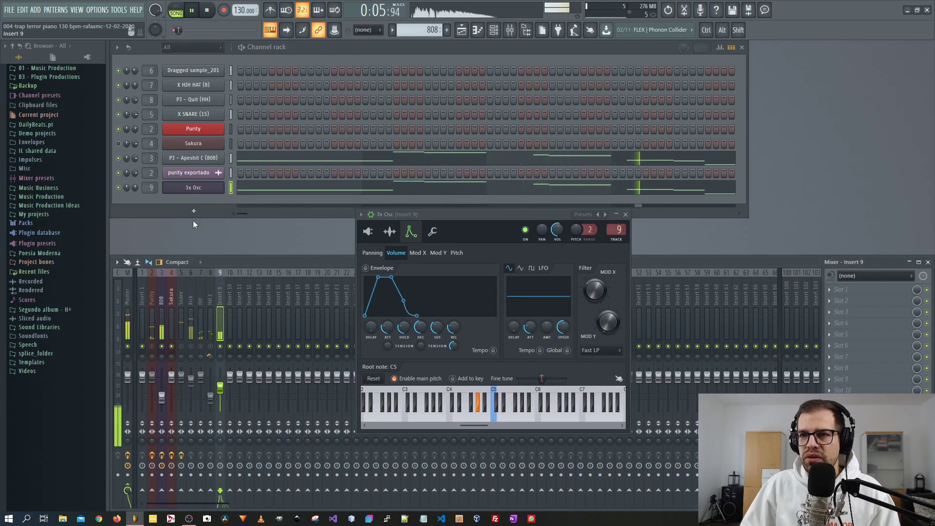
# Undo the octave transposition of the 3x Osc notes.
pyautogui.click(267, 194)
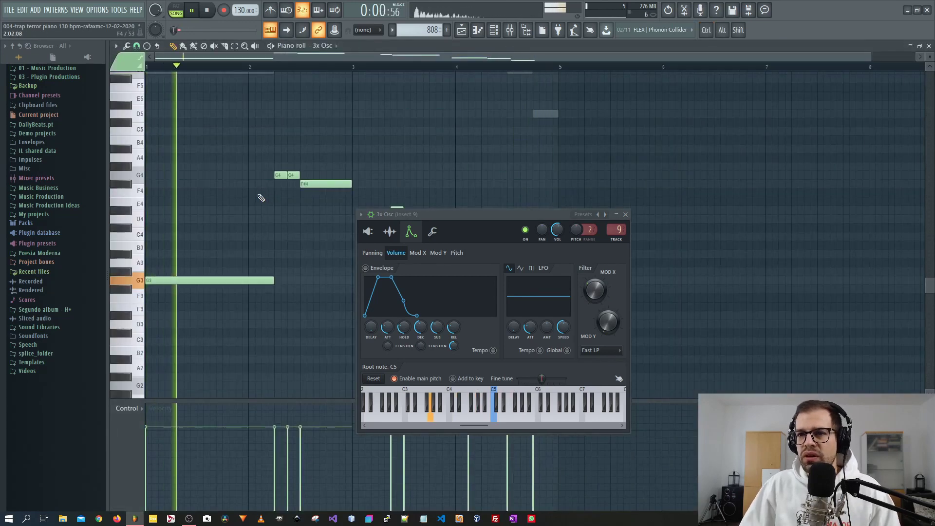
pyautogui.press('F7')
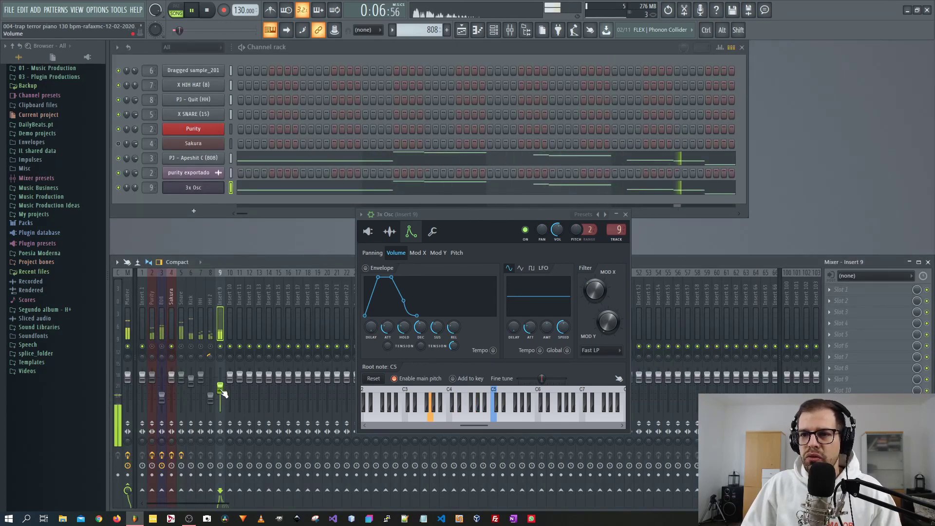
# Raise the Insert 9 mixer volume slightly, inspect the 3x Osc oscillator and envelope settings, and close the plugin.
pyautogui.moveTo(223, 393); pyautogui.dragTo(223, 390)
pyautogui.click(367, 231)
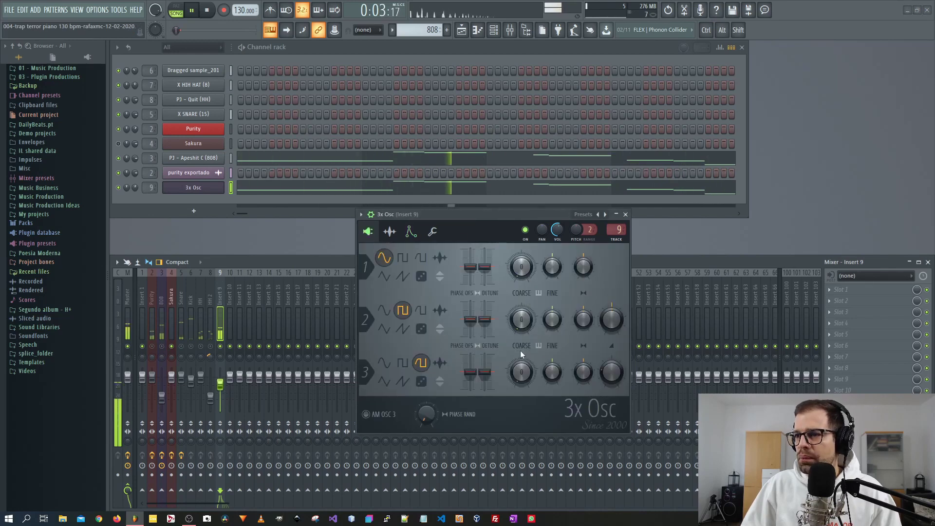
pyautogui.click(411, 231)
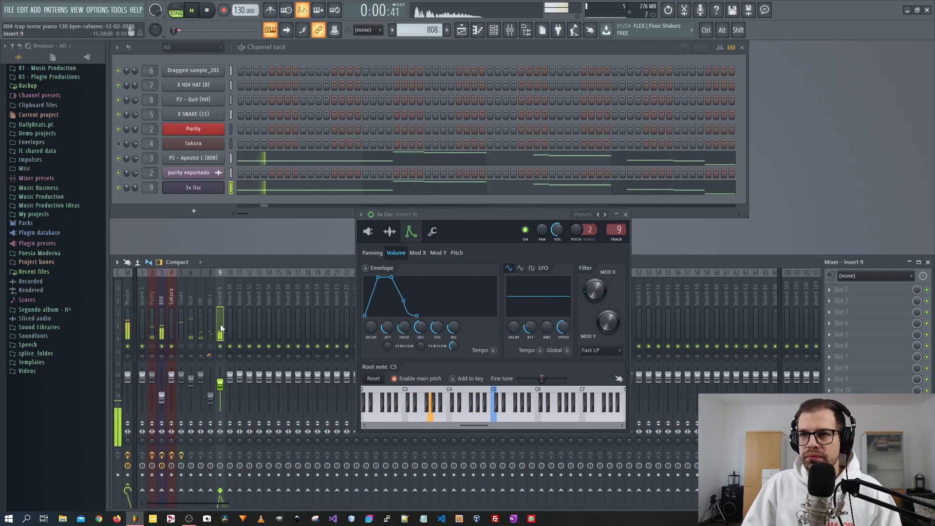
pyautogui.click(625, 214)
# Shorten the opening G3 note of the 3x Osc part so it ends at the middle of bar 1, checking by playback.
pyautogui.click(463, 190)
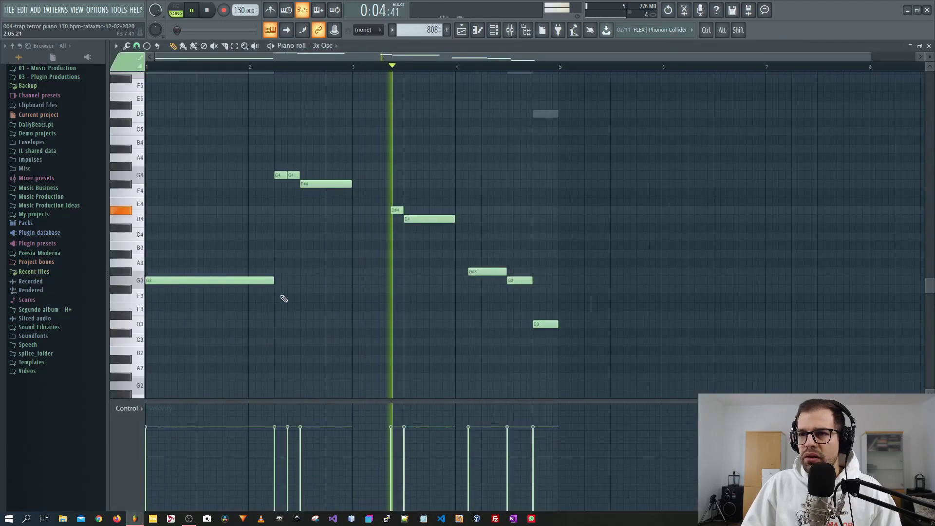
pyautogui.press('space')
pyautogui.moveTo(232, 282)
pyautogui.mouseDown()
pyautogui.moveTo(234, 291)
pyautogui.moveTo(245, 279)
pyautogui.mouseUp()
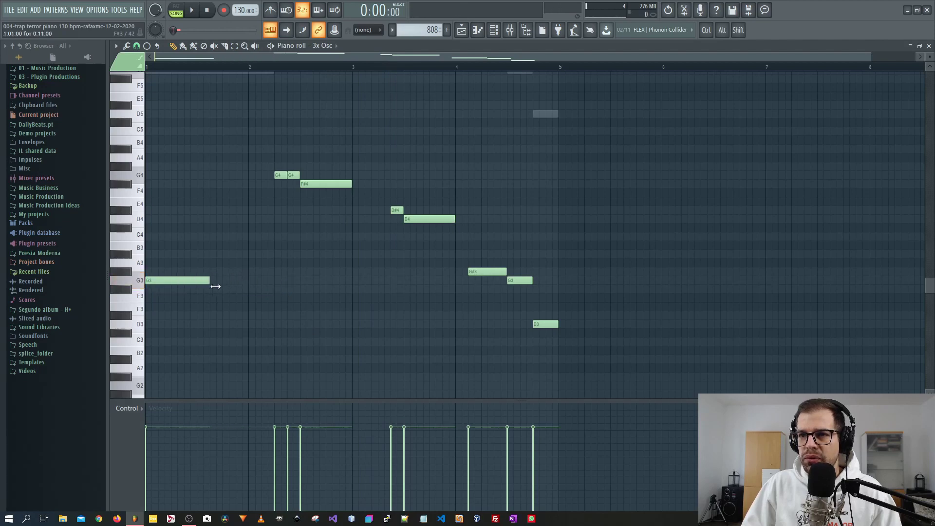
pyautogui.scroll(3, 219, 299)
pyautogui.press('space')
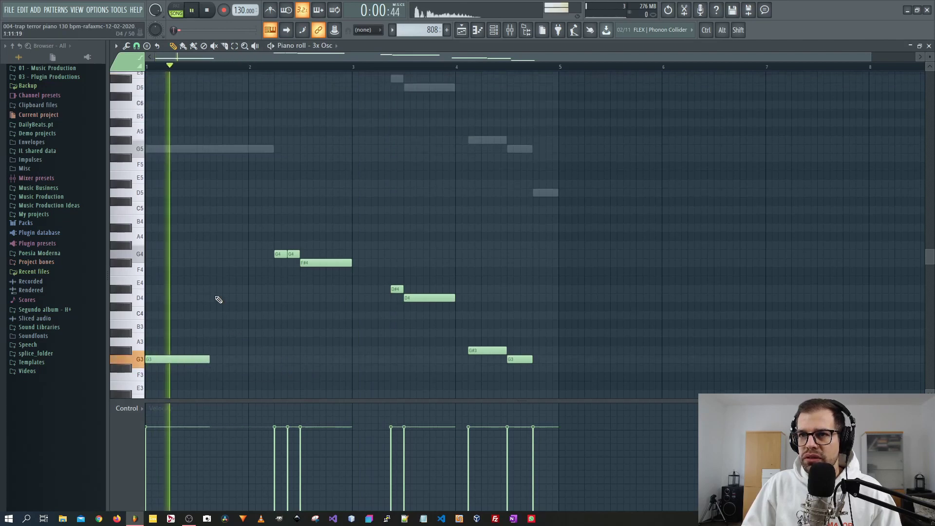
pyautogui.press('space')
pyautogui.moveTo(209, 359); pyautogui.dragTo(192, 361)
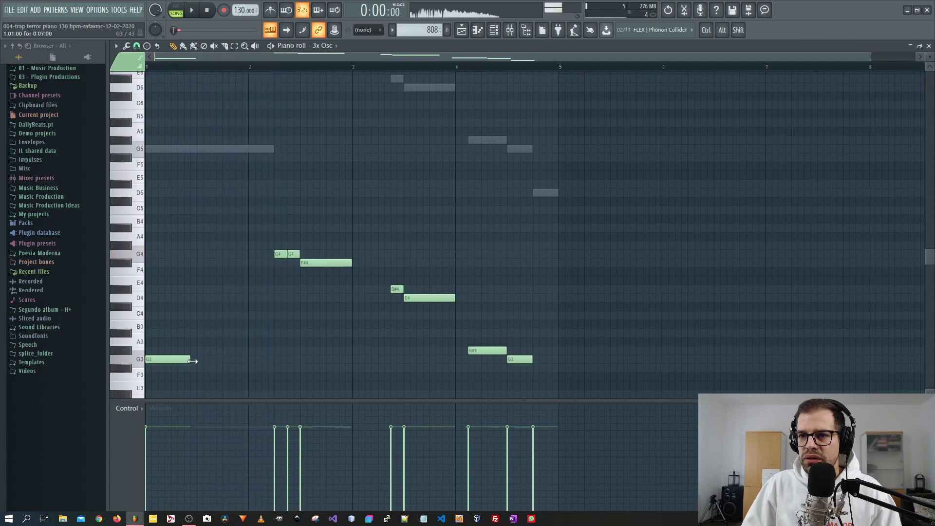
pyautogui.press('space')
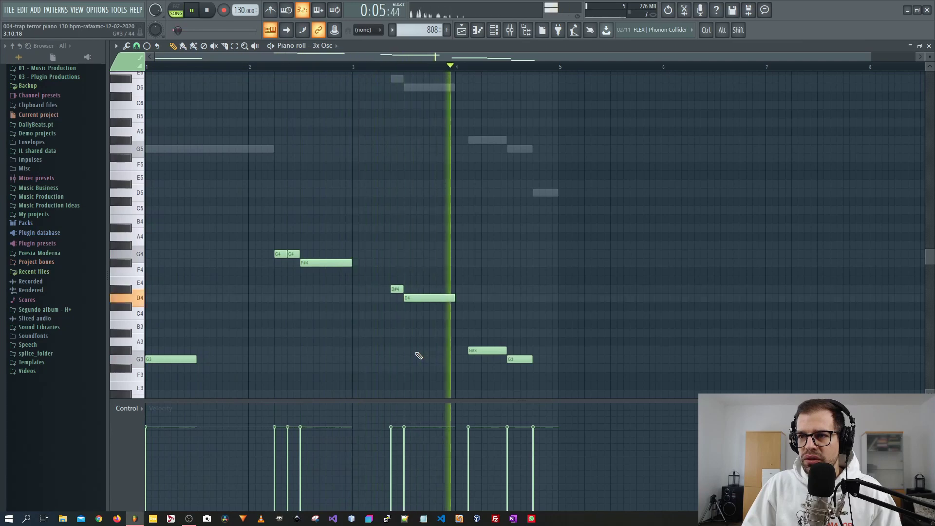
pyautogui.scroll(-3, 418, 356)
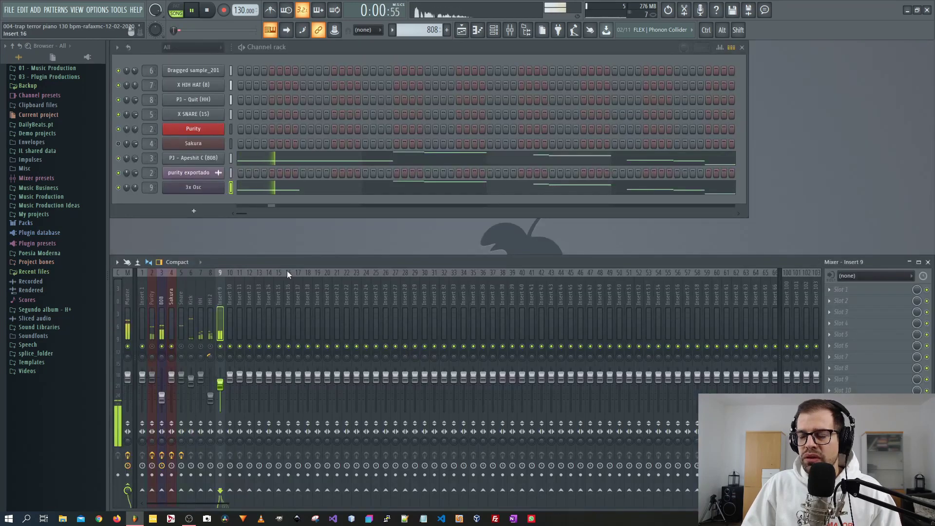
# Unmute the Snare, Kick, HH and HH 2 mixer tracks.
pyautogui.click(182, 347)
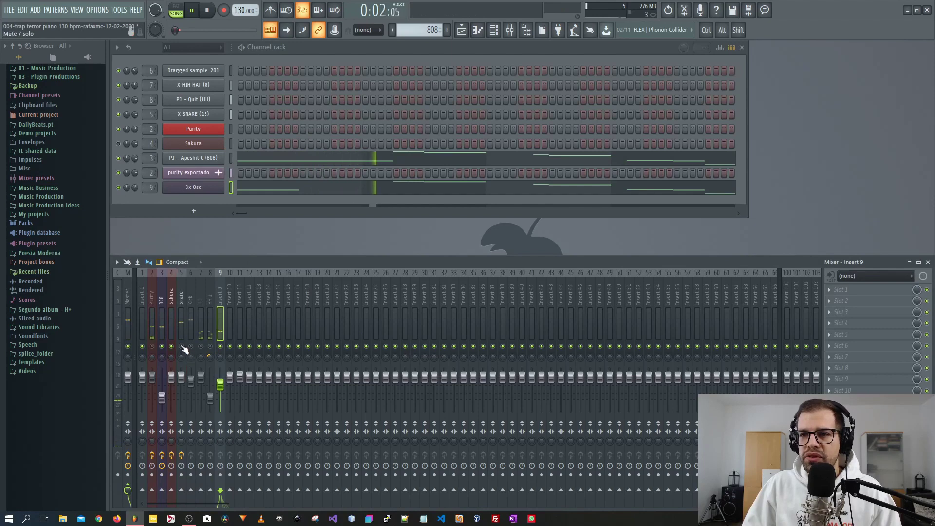
pyautogui.click(192, 347)
pyautogui.click(202, 347)
pyautogui.click(211, 347)
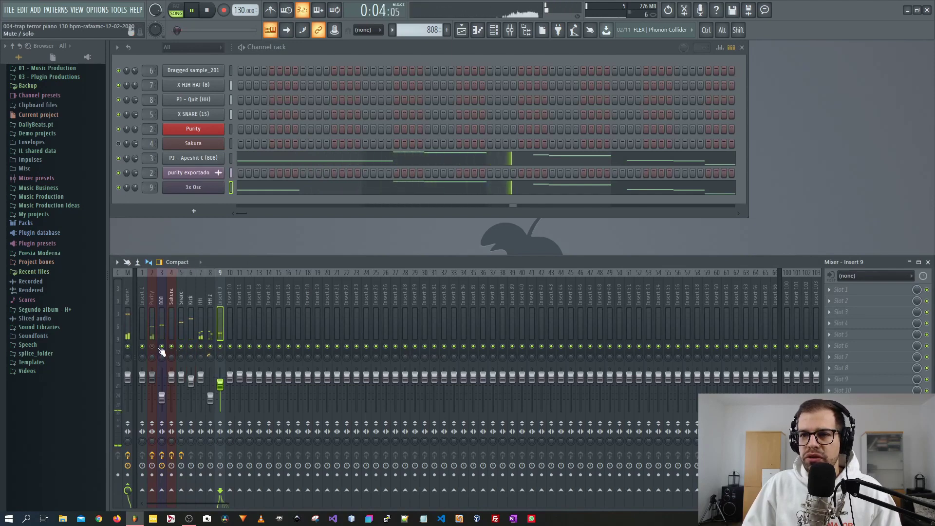
# Rename mixer track Insert 9 as Sub bass.
pyautogui.click(186, 316)
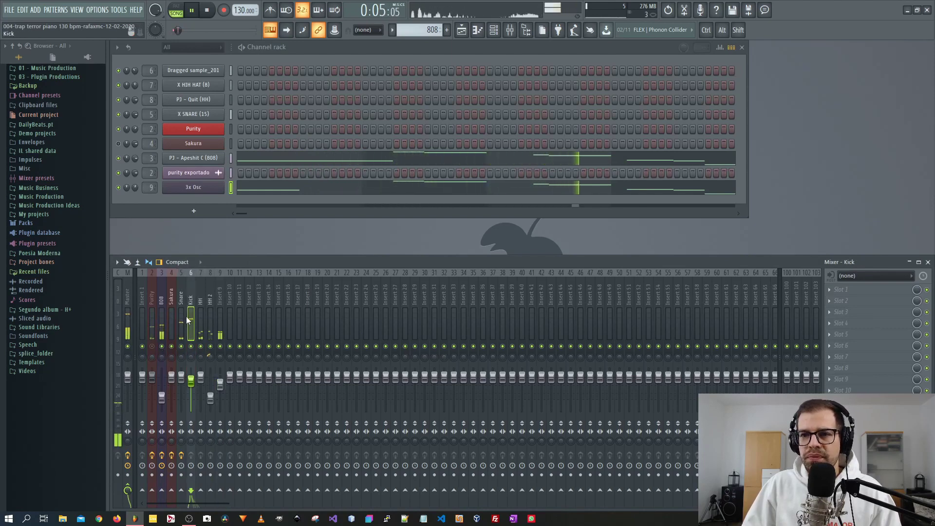
pyautogui.click(221, 314)
pyautogui.middleClick(218, 294)
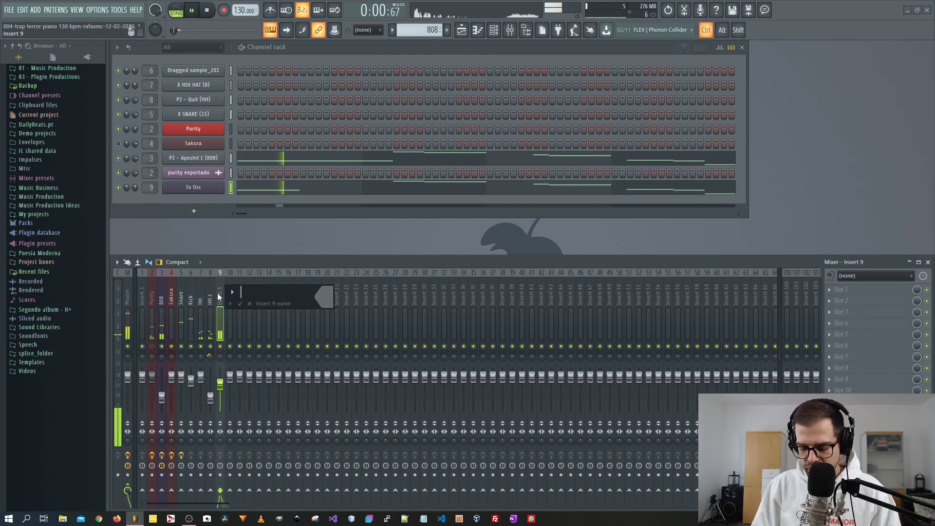
pyautogui.write('Sub bass')
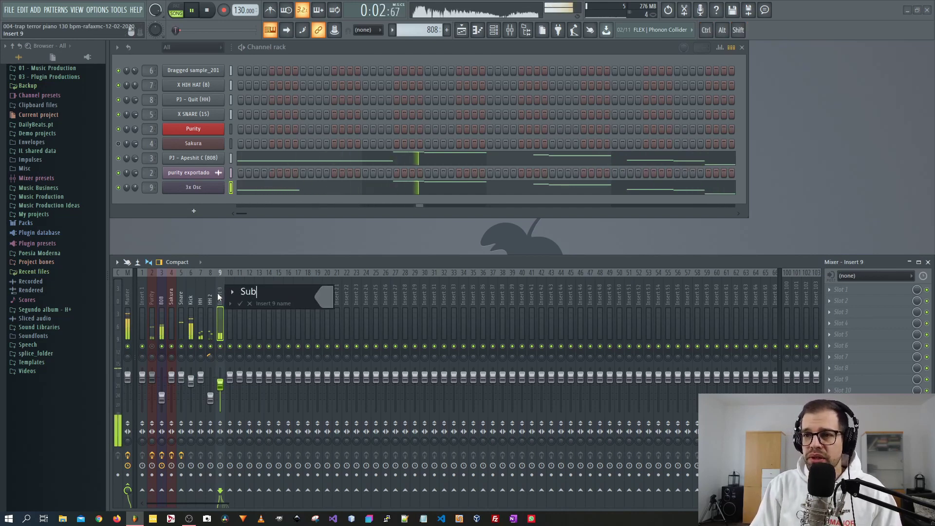
pyautogui.press('Return')
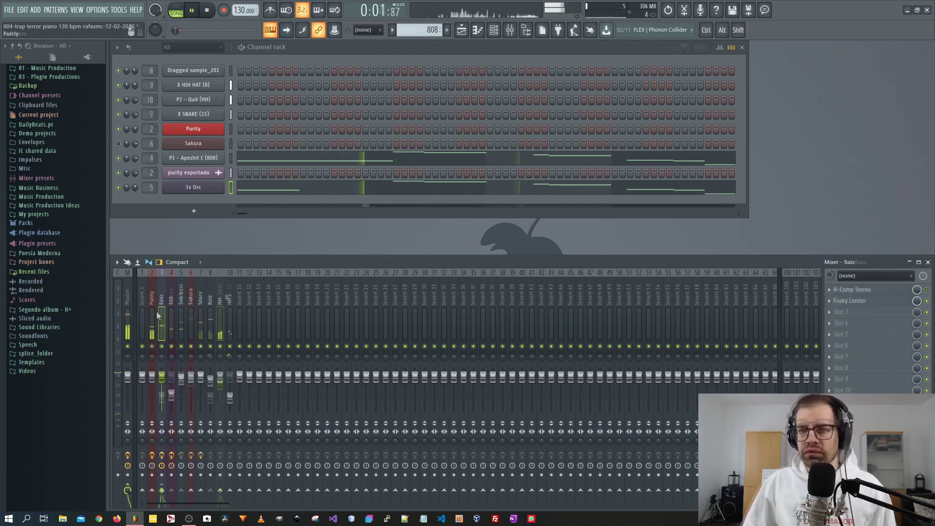
# Select the Purity and Bass mixer tracks and route them to Insert 1 only.
pyautogui.click(151, 306)
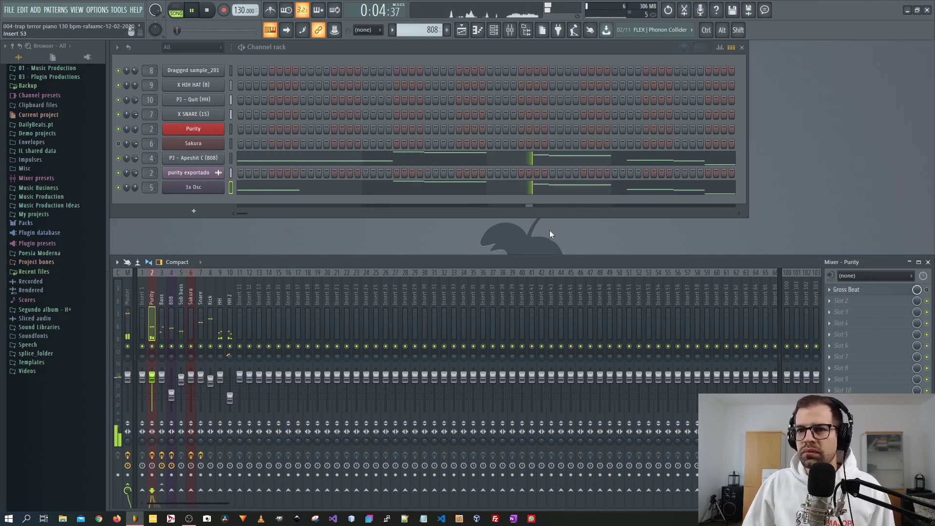
pyautogui.keyDown('ctrl'); pyautogui.click(162, 303); pyautogui.keyUp('ctrl')
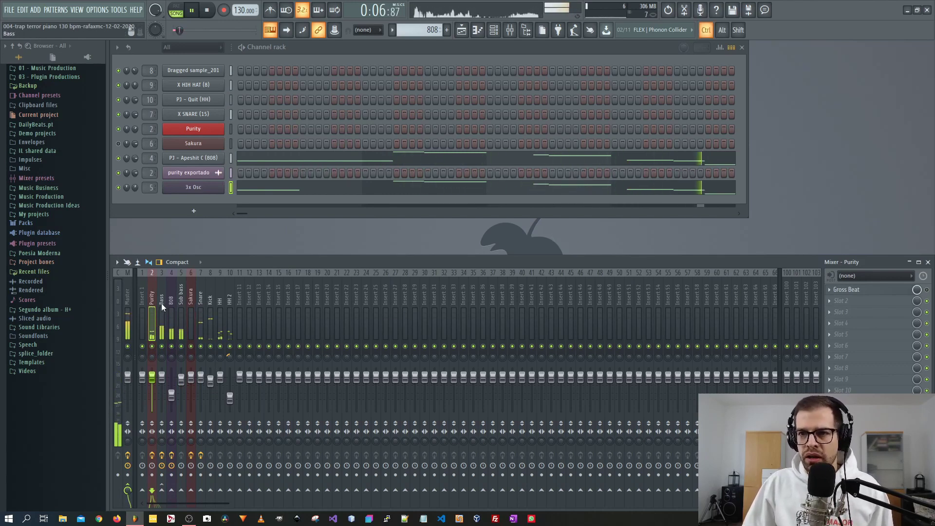
pyautogui.rightClick(144, 483)
pyautogui.click(156, 476)
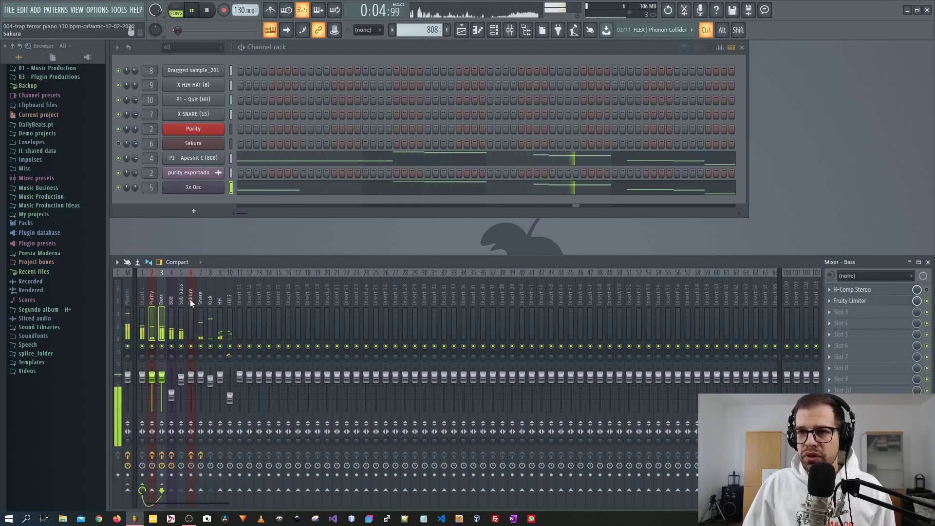
# Select the mixer tracks from Sakura through HH 2 and route them to Insert 1 only.
pyautogui.moveTo(190, 298)
pyautogui.mouseDown()
pyautogui.moveTo(239, 311)
pyautogui.moveTo(191, 299)
pyautogui.mouseUp()
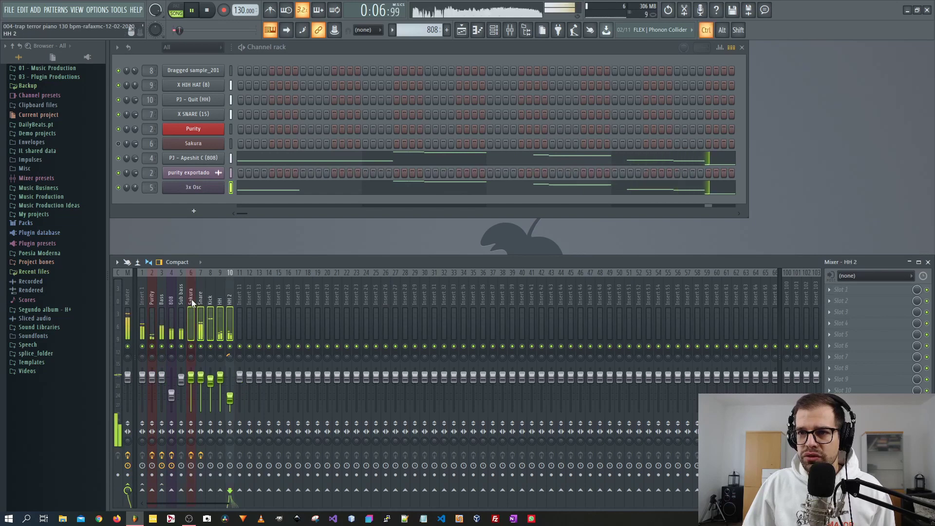
pyautogui.rightClick(142, 489)
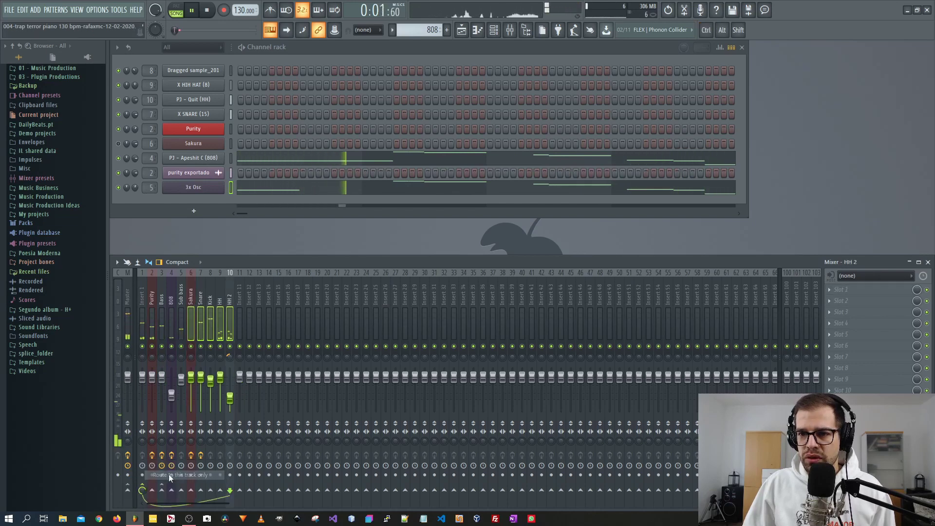
# Route the selected tracks to Insert 1 only and rename mixer track Insert 1 as Mix.
pyautogui.click(168, 474)
pyautogui.doubleClick(142, 298)
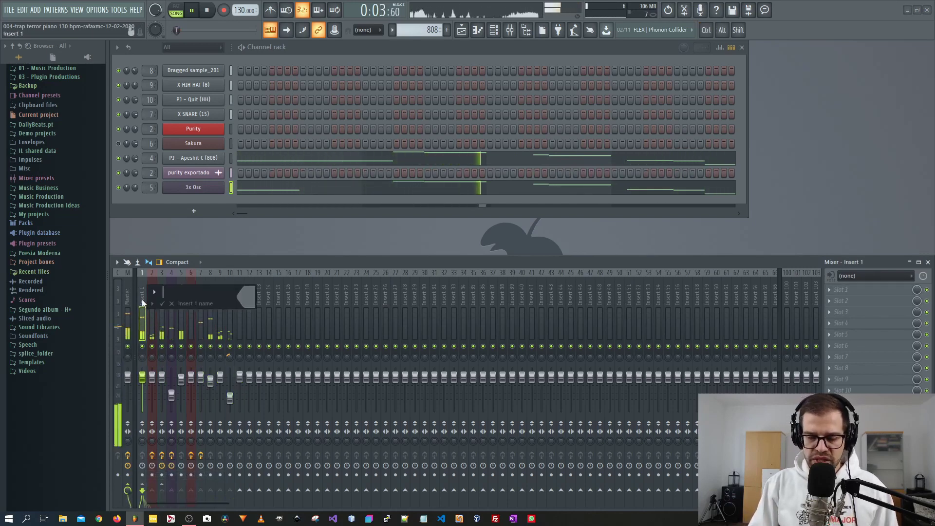
pyautogui.write('Miz')
pyautogui.press('Return')
pyautogui.press('F2')
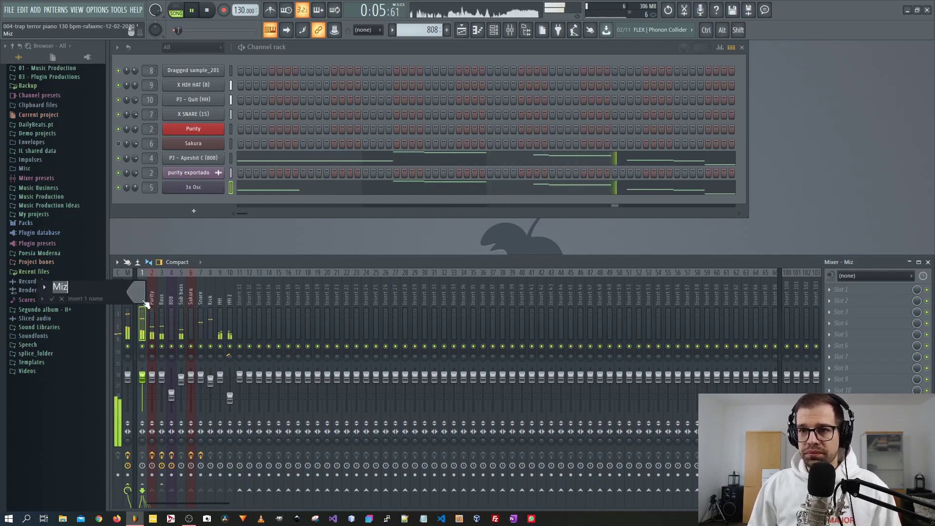
pyautogui.write('Mix')
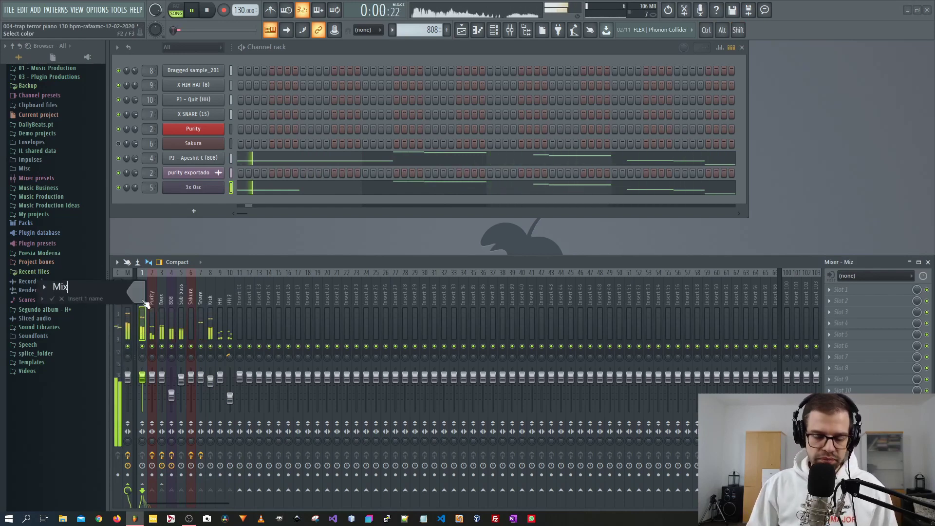
pyautogui.press('Return')
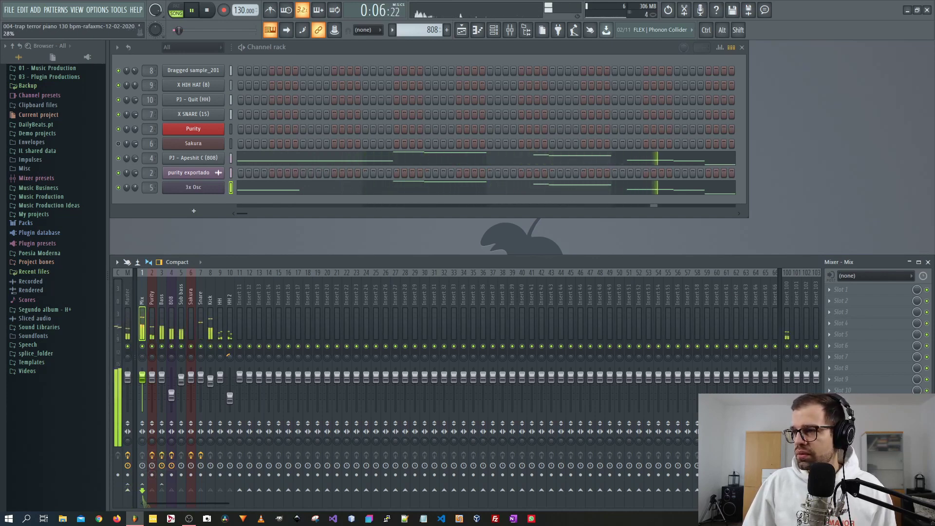
# Rename mixer track Insert 100 as Aux rev.
pyautogui.doubleClick(786, 301)
pyautogui.write('Aux r')
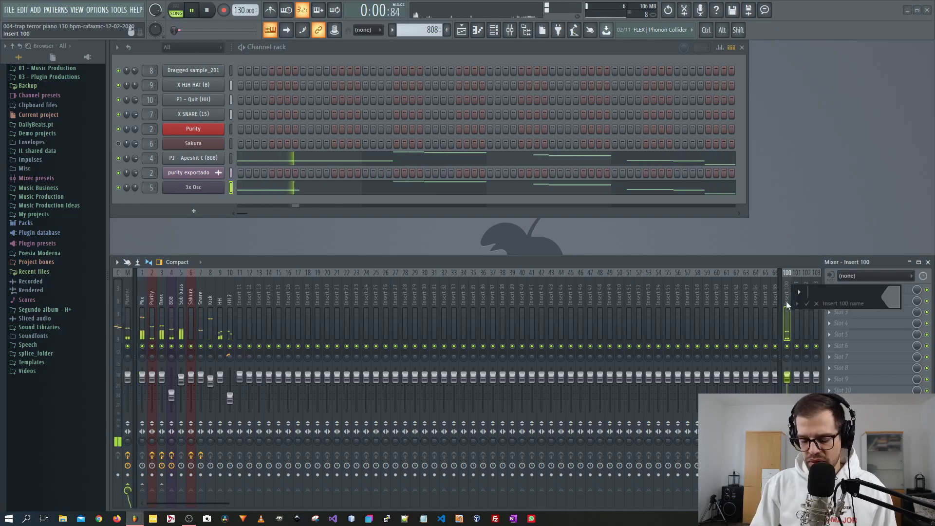
pyautogui.write('ev')
pyautogui.press('Return')
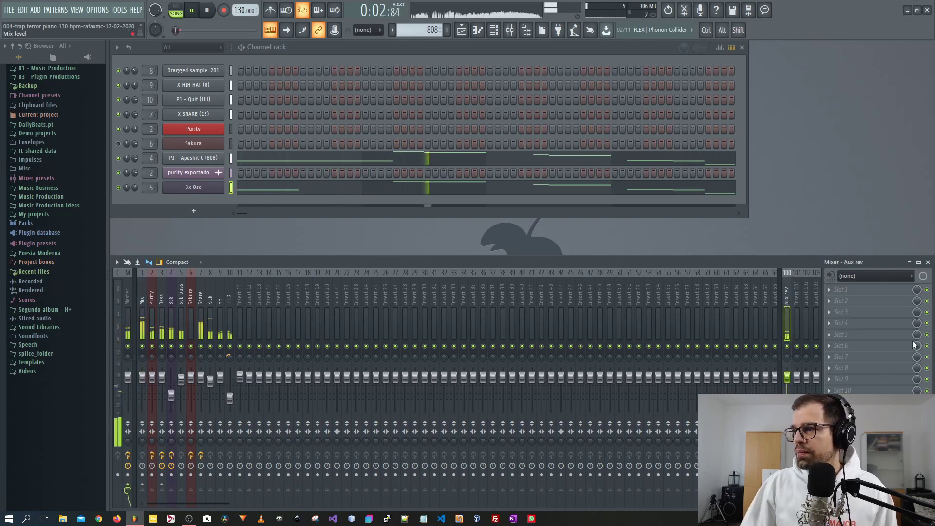
# Load the IR-L full Stereo reverb into the first effect slot of the Aux rev track.
pyautogui.click(852, 292)
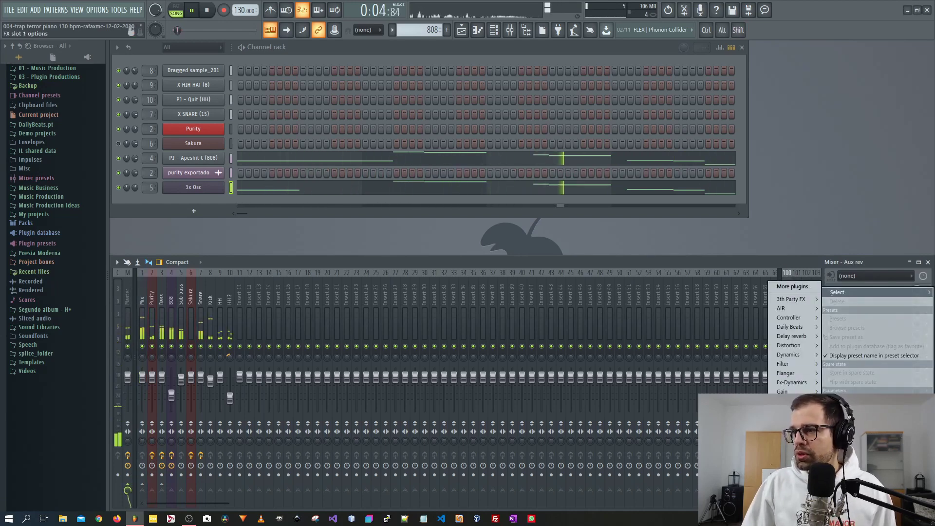
pyautogui.moveTo(794, 428)
pyautogui.moveTo(693, 432)
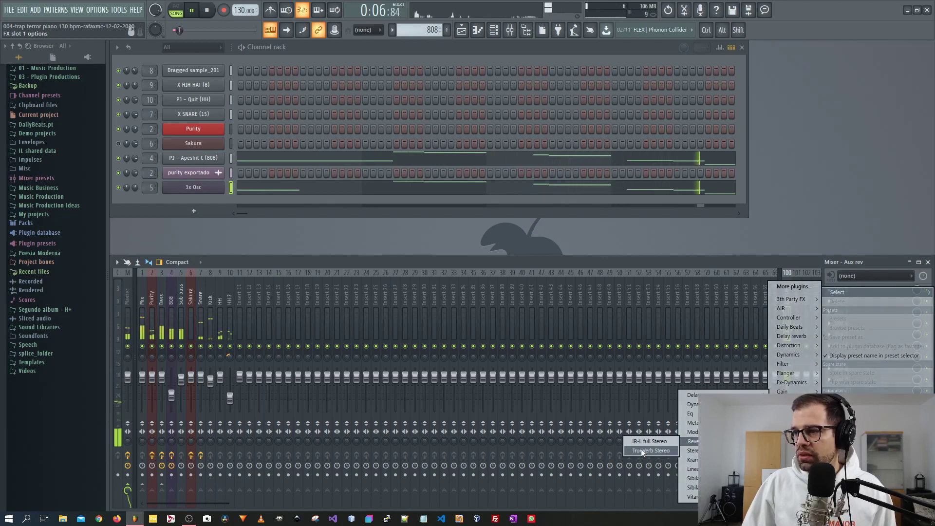
pyautogui.click(650, 443)
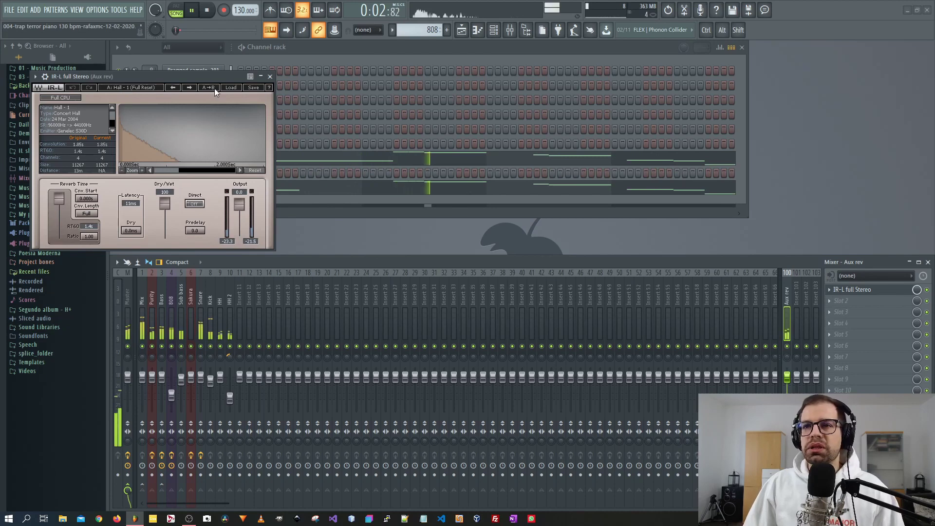
pyautogui.moveTo(217, 76); pyautogui.dragTo(255, 89)
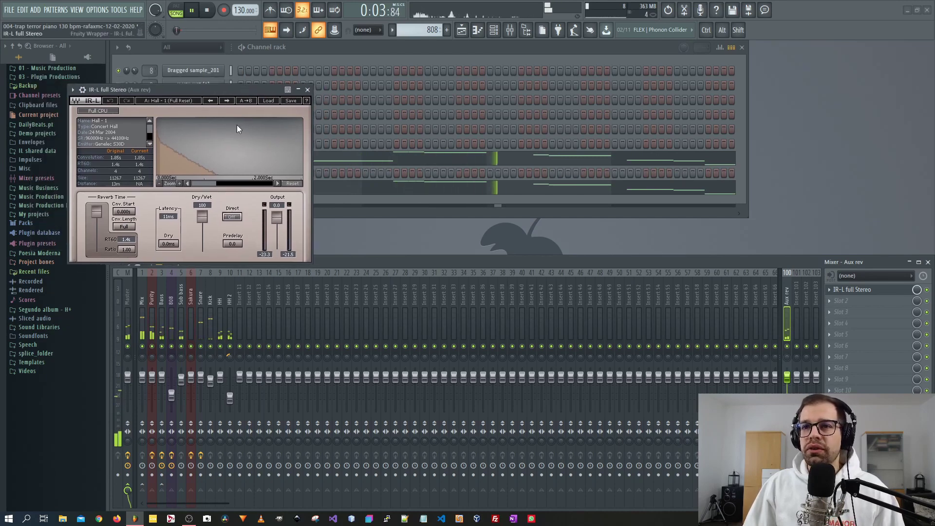
pyautogui.click(270, 102)
pyautogui.click(222, 86)
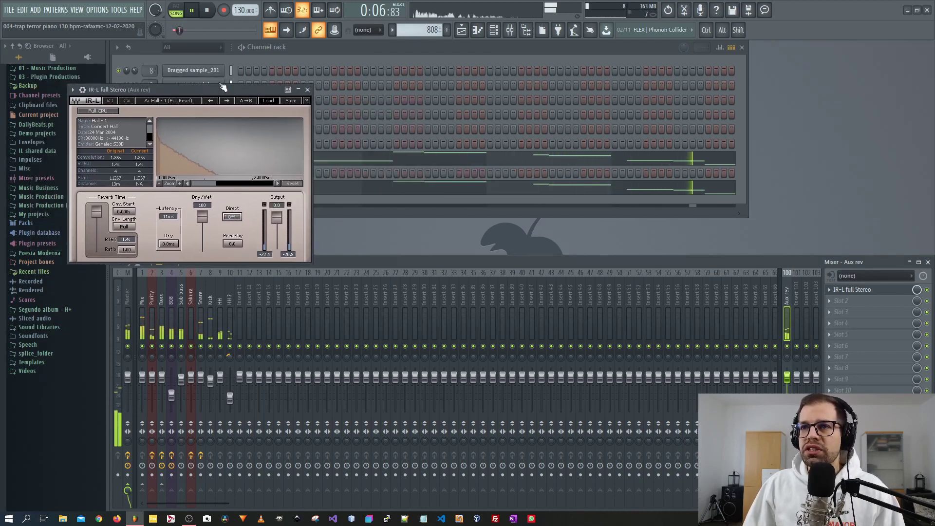
pyautogui.click(222, 86)
pyautogui.click(384, 91)
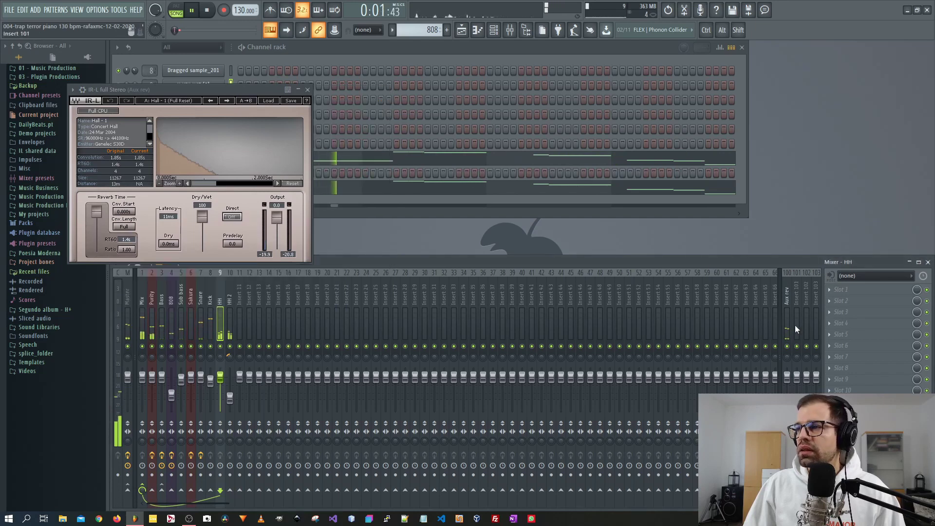
# Load the Daily Beats FidelityEQ into the second effect slot of the Aux rev track.
pyautogui.click(786, 294)
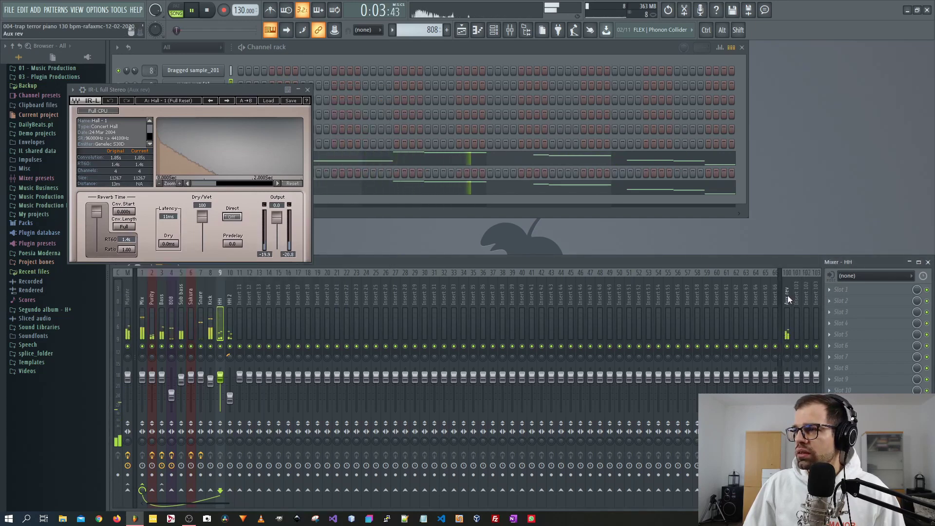
pyautogui.click(853, 304)
pyautogui.moveTo(795, 326)
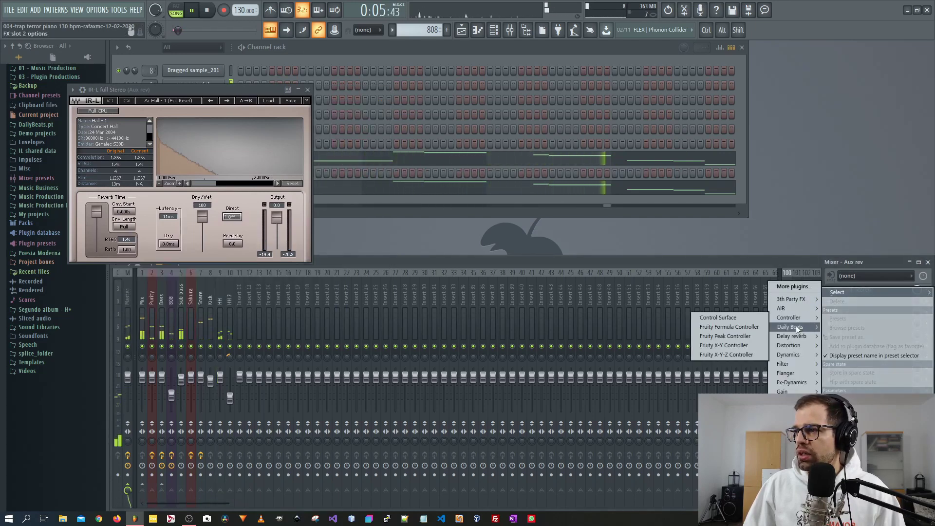
pyautogui.click(740, 322)
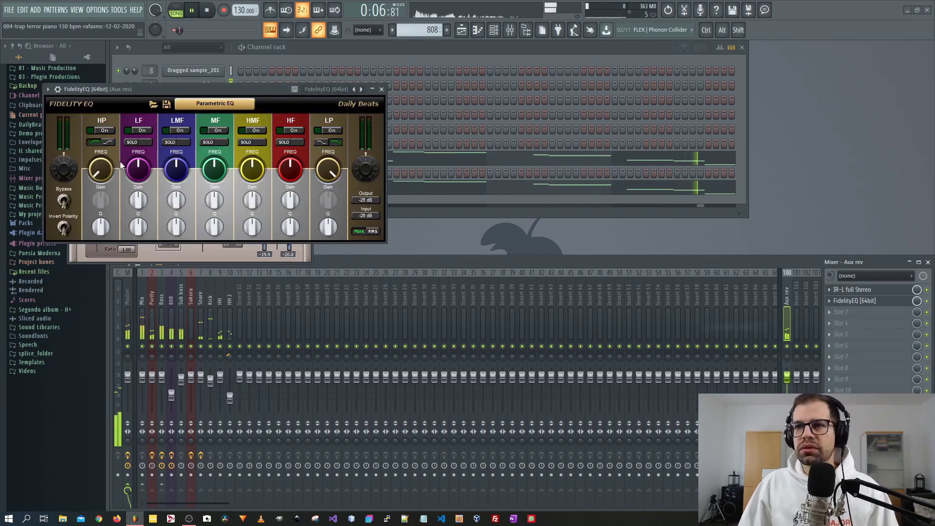
# Enable FidelityEQ's high-pass filter at about 709 Hz and close both Aux rev plugin windows.
pyautogui.click(105, 130)
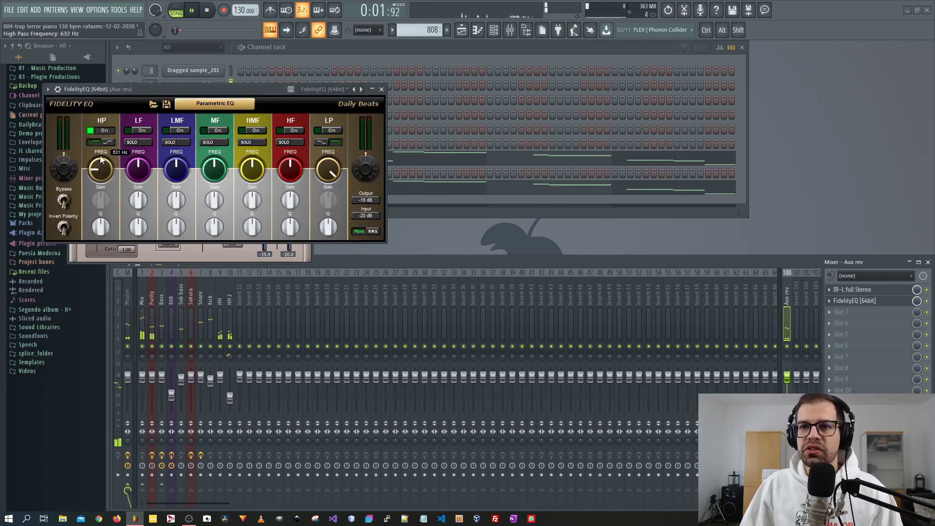
pyautogui.moveTo(100, 156); pyautogui.dragTo(101, 154)
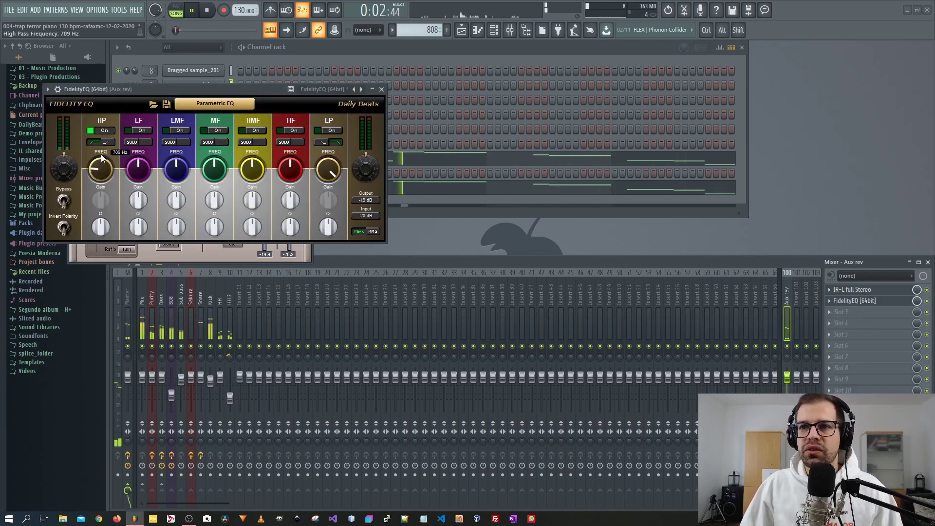
pyautogui.click(382, 89)
pyautogui.click(308, 90)
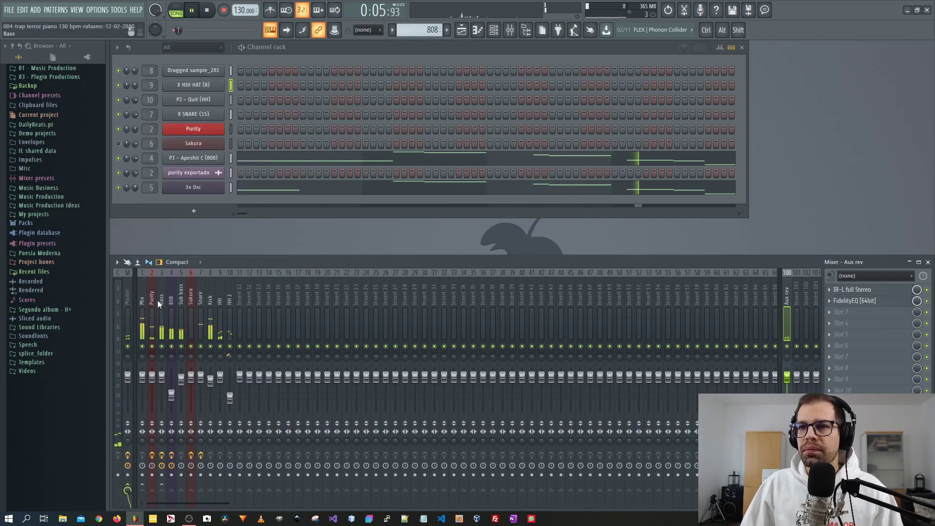
pyautogui.click(142, 299)
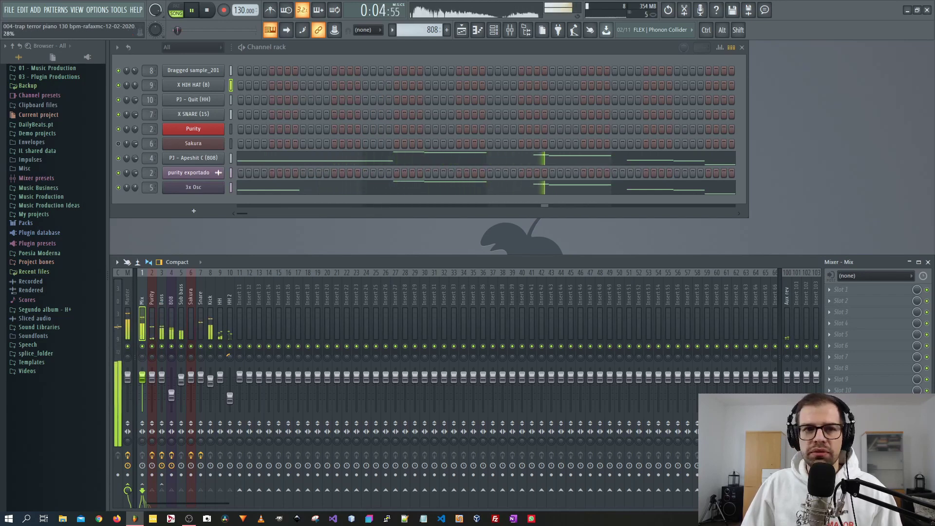
pyautogui.moveTo(431, 262); pyautogui.dragTo(432, 139)
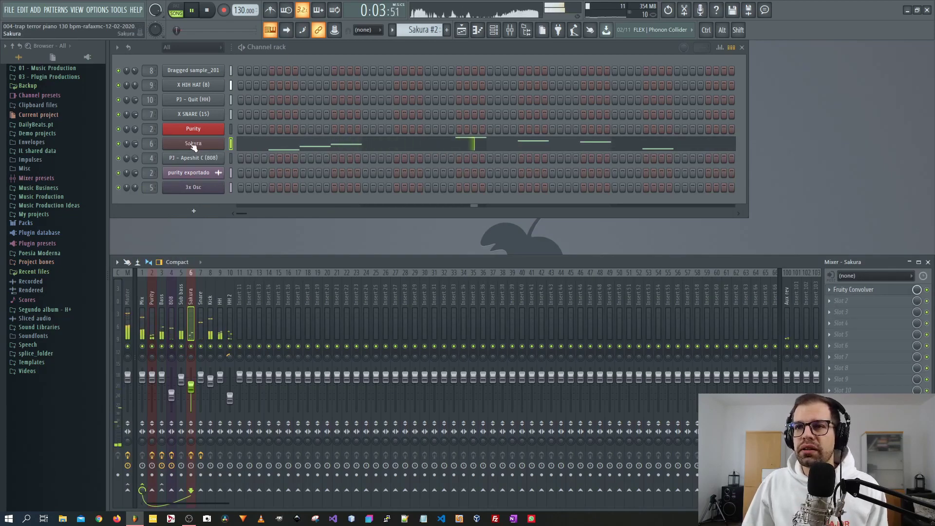
# Add an Xpand!2 channel directly below Sakura in the channel rack and move Sakura's notes into it.
pyautogui.click(195, 212)
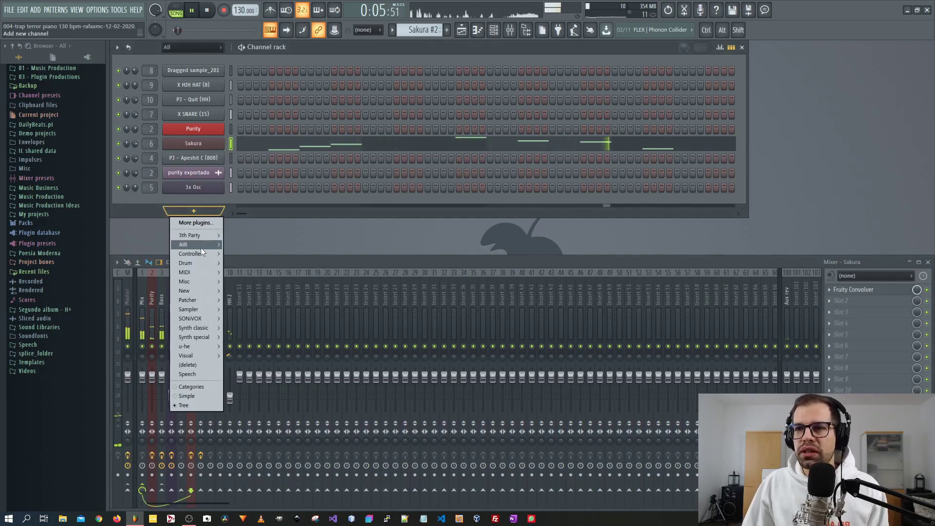
pyautogui.moveTo(201, 244)
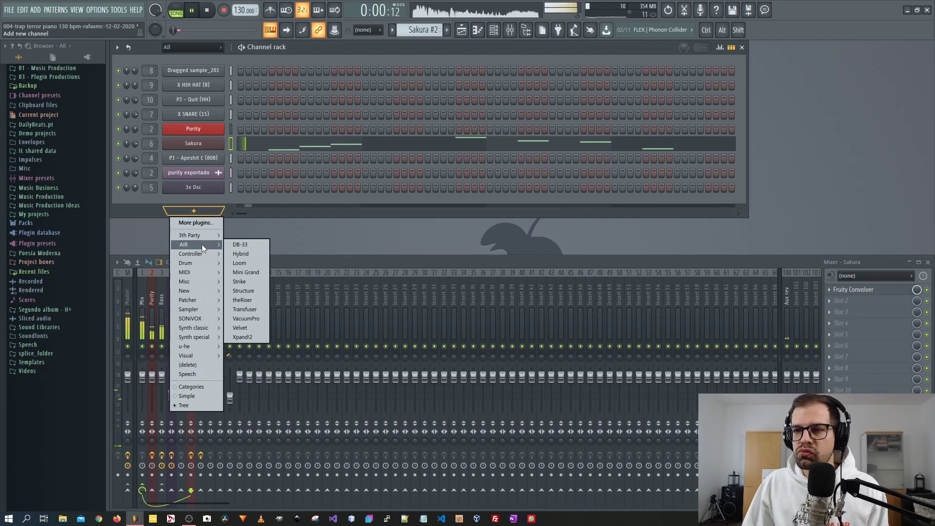
pyautogui.click(246, 337)
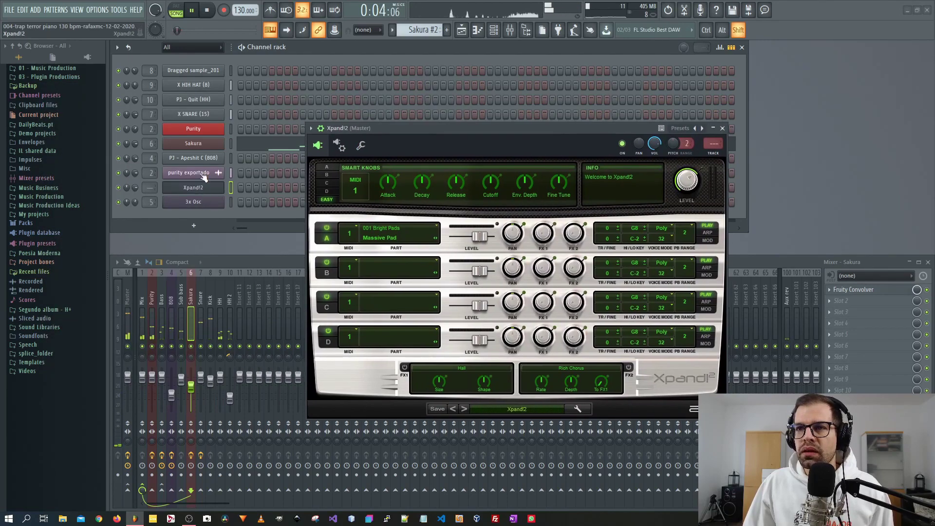
pyautogui.moveTo(203, 178); pyautogui.dragTo(231, 156)
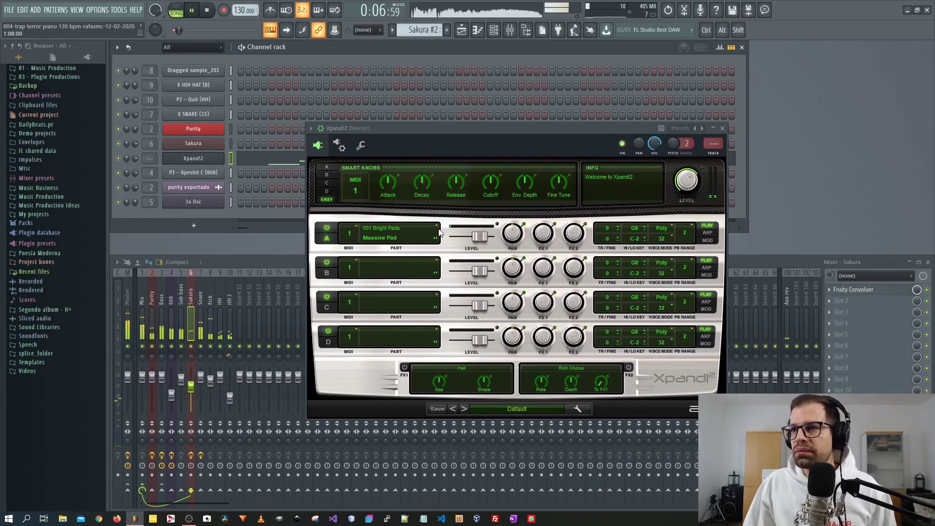
# Audition Xpand!2's Bells presets from +01 Big Dirt Bells to +04 Cascading Bells, and assign the channel to mixer track 6.
pyautogui.click(509, 406)
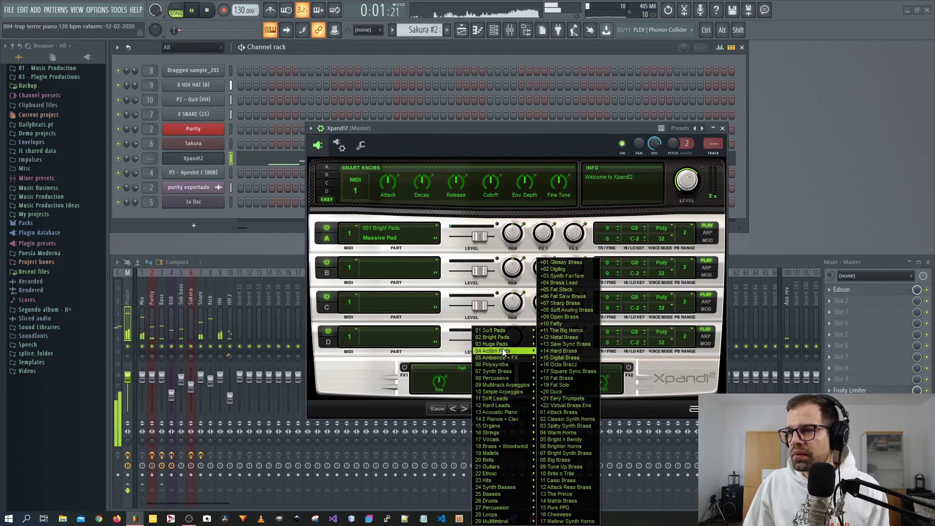
pyautogui.moveTo(510, 341)
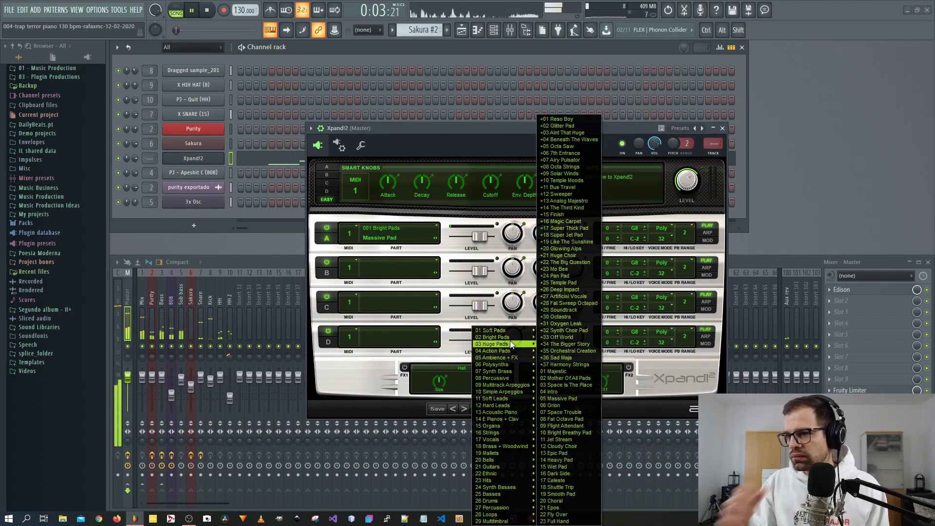
pyautogui.moveTo(491, 459)
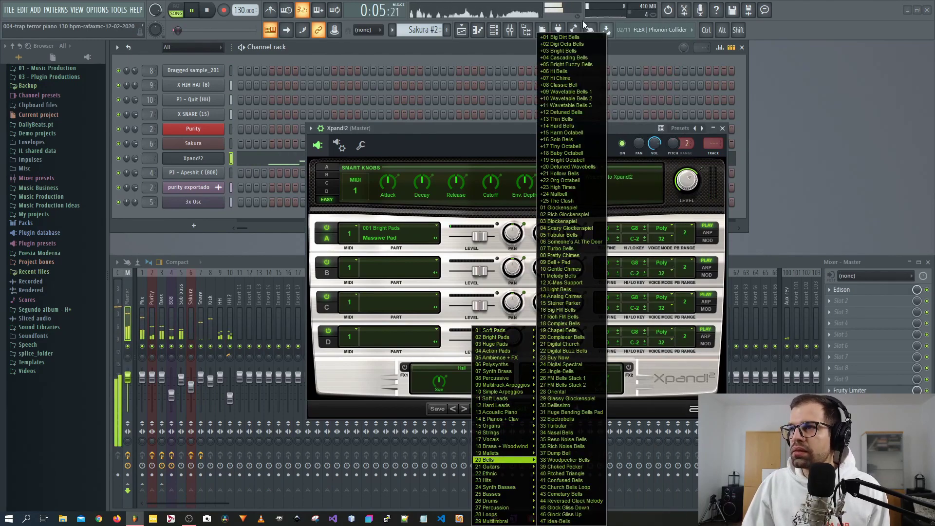
pyautogui.click(577, 37)
pyautogui.moveTo(503, 130); pyautogui.dragTo(489, 103)
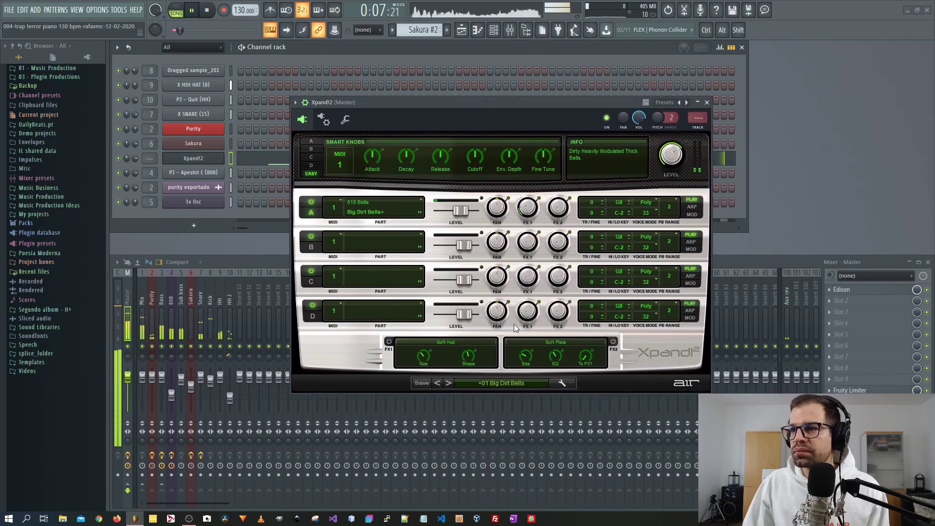
pyautogui.click(448, 383)
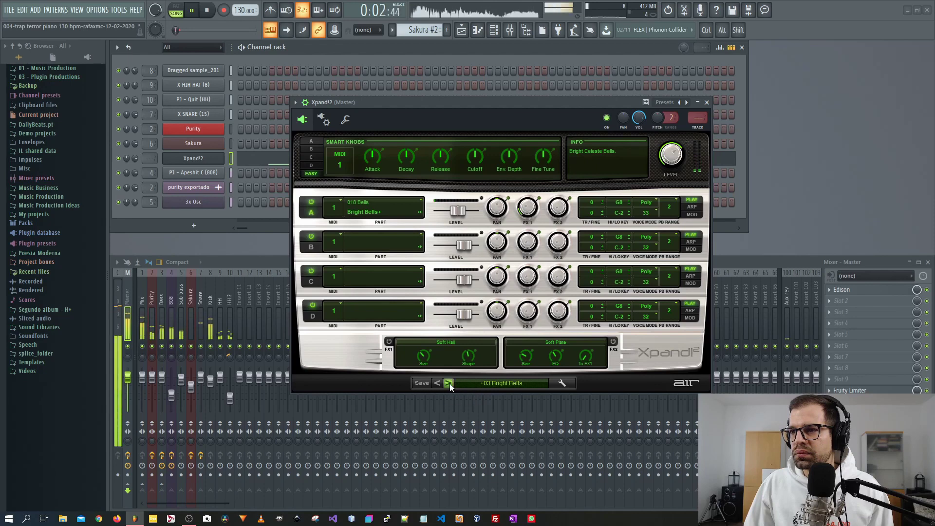
pyautogui.click(448, 384)
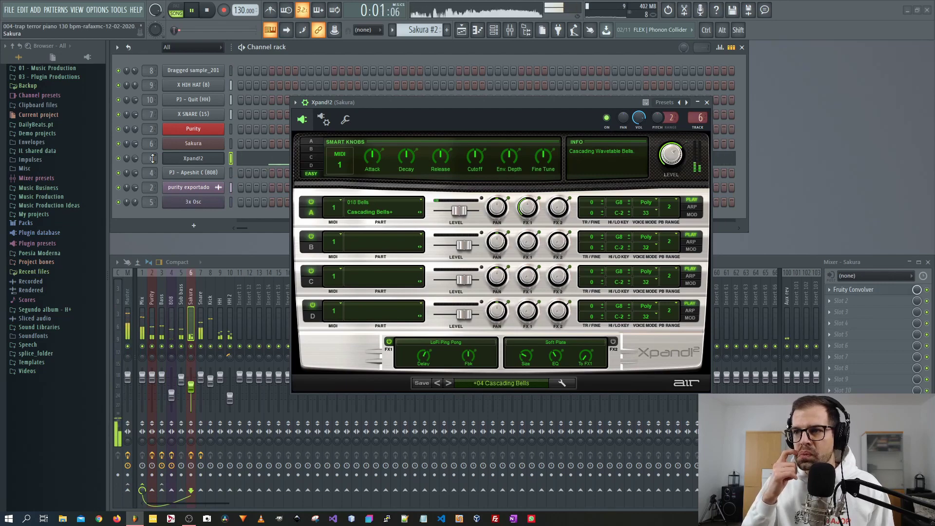
pyautogui.click(706, 102)
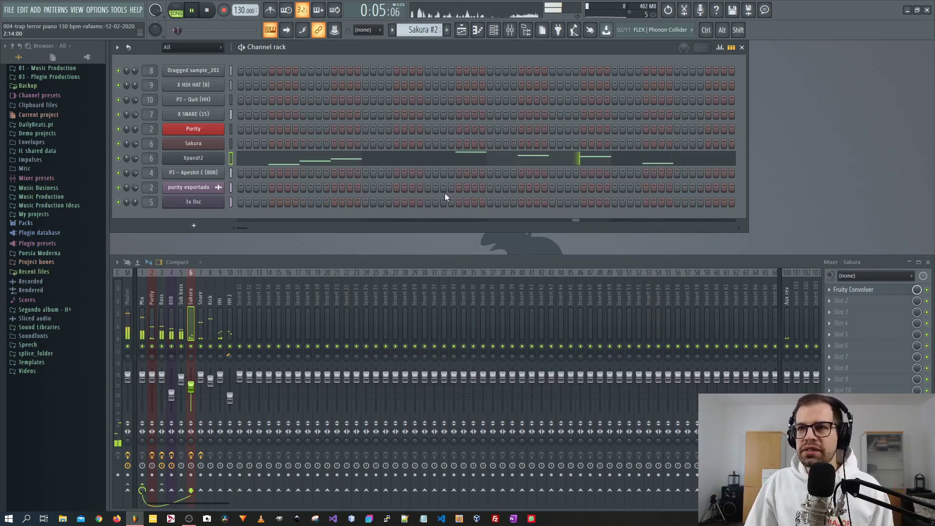
# Raise the Sakura mixer track's fader slightly and open its Fruity Convolver.
pyautogui.moveTo(192, 387); pyautogui.dragTo(192, 384)
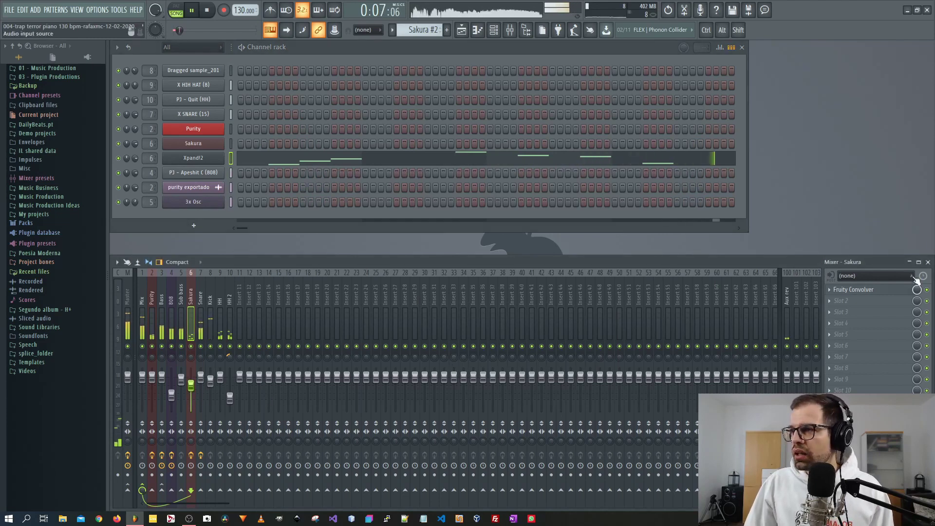
pyautogui.click(860, 292)
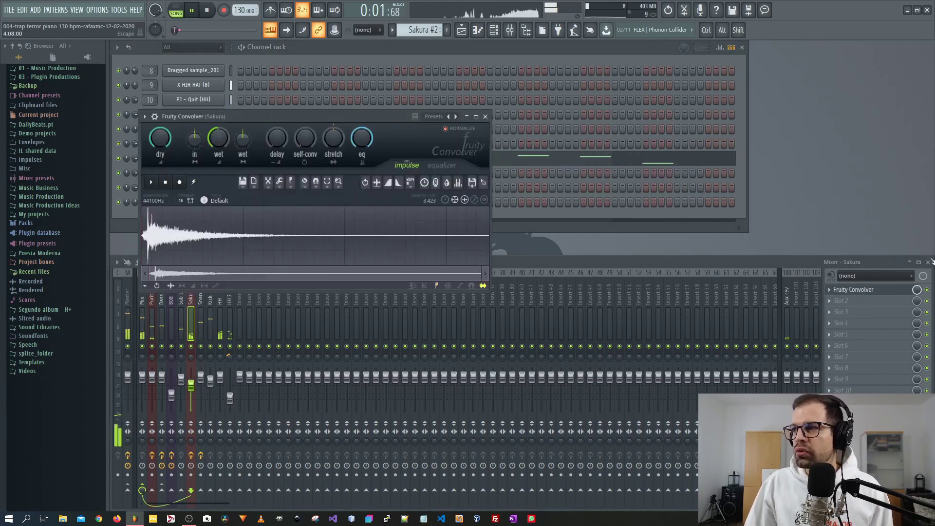
pyautogui.click(930, 294)
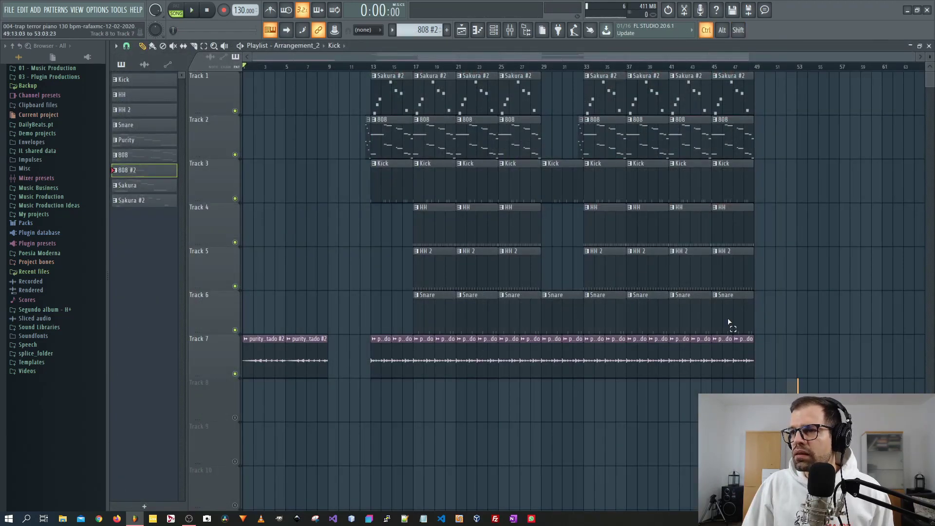
# Select all playlist clips from bar 13 onward and move them four bars earlier to start at bar 9.
pyautogui.moveTo(799, 422); pyautogui.dragTo(342, 92)
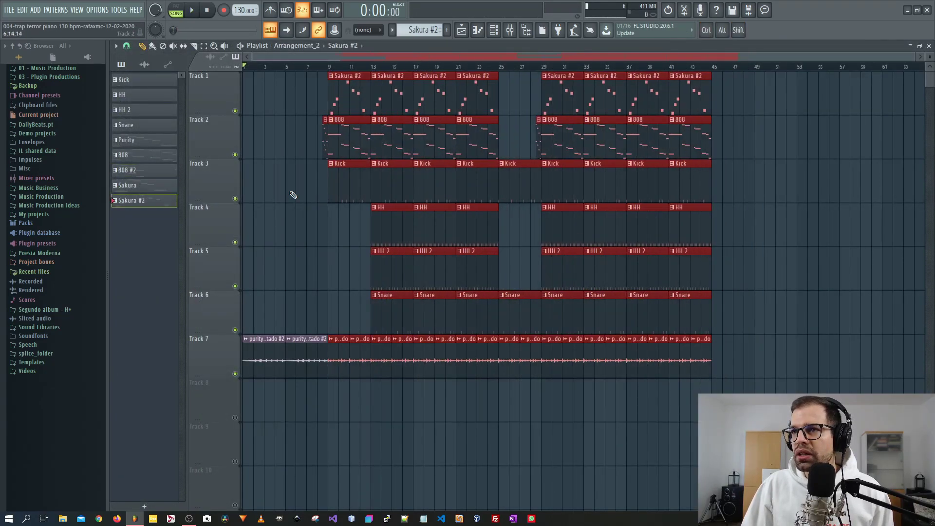
# Move the two intro purity exportado #2 audio clips spanning bars 1 to 8 from Track 7 to Track 8.
pyautogui.click(279, 240)
pyautogui.scroll(2, 280, 243)
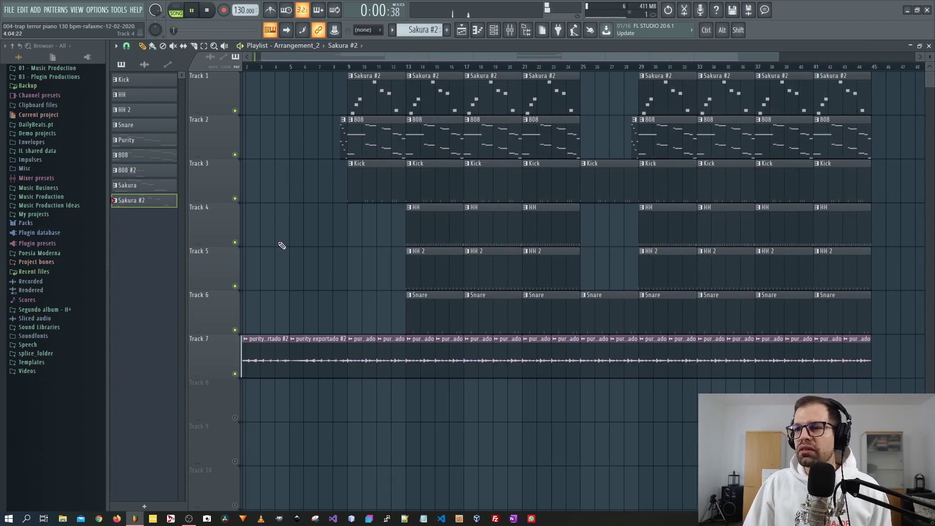
pyautogui.moveTo(322, 319); pyautogui.dragTo(280, 413)
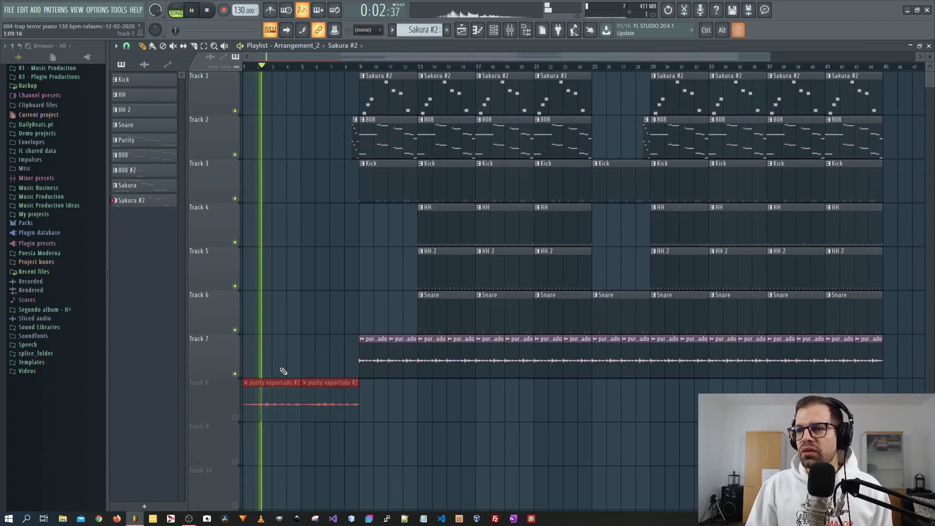
pyautogui.press('space')
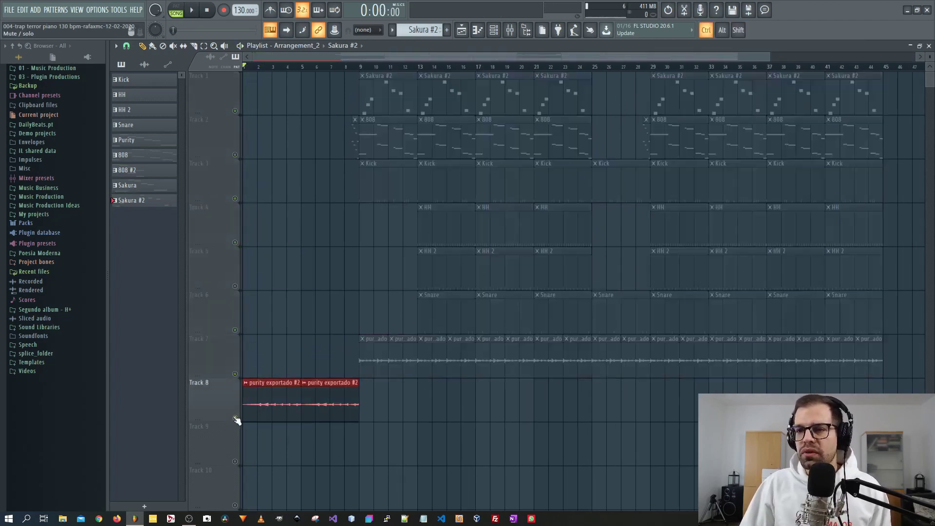
# Play back the arrangement to review the intro and the entries of the 808, kick, hi-hats and snare, and stop playback.
pyautogui.click(296, 344)
pyautogui.press('space')
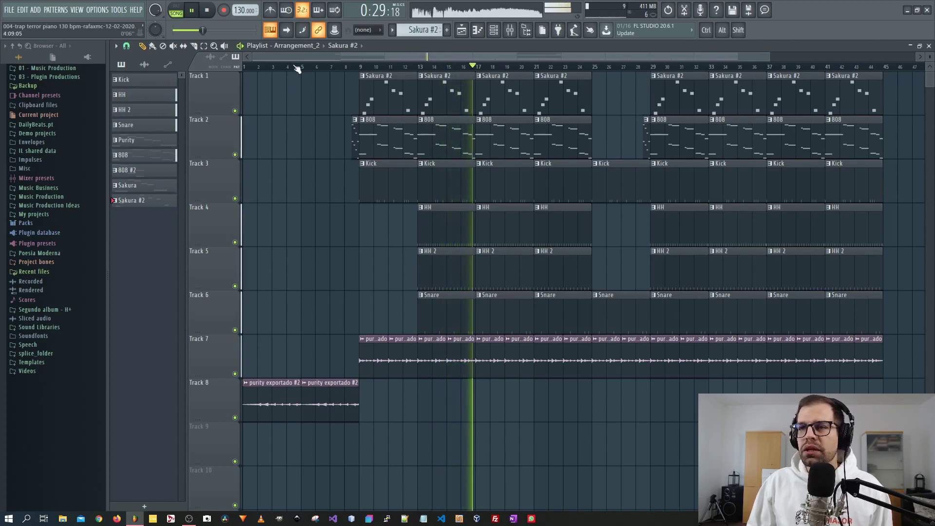
pyautogui.press('space')
pyautogui.press('space')
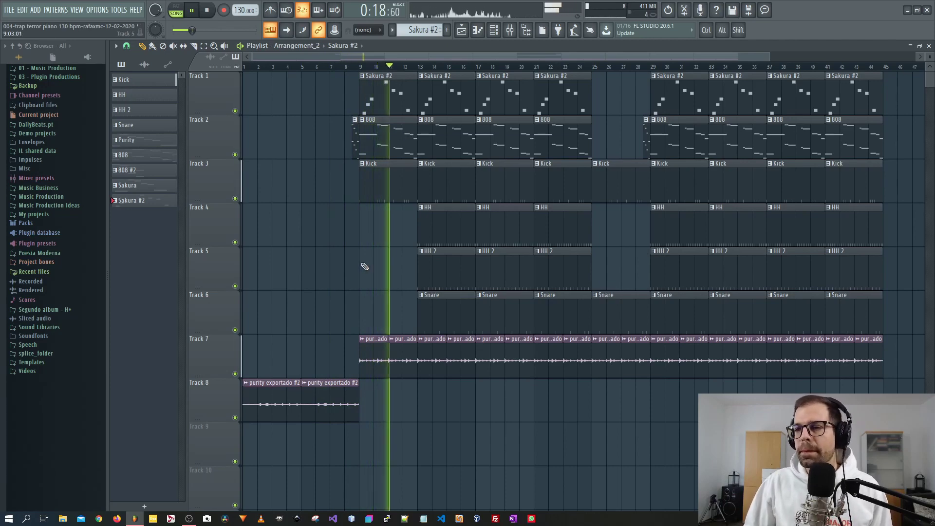
pyautogui.scroll(1, 374, 261)
pyautogui.scroll(-1, 375, 261)
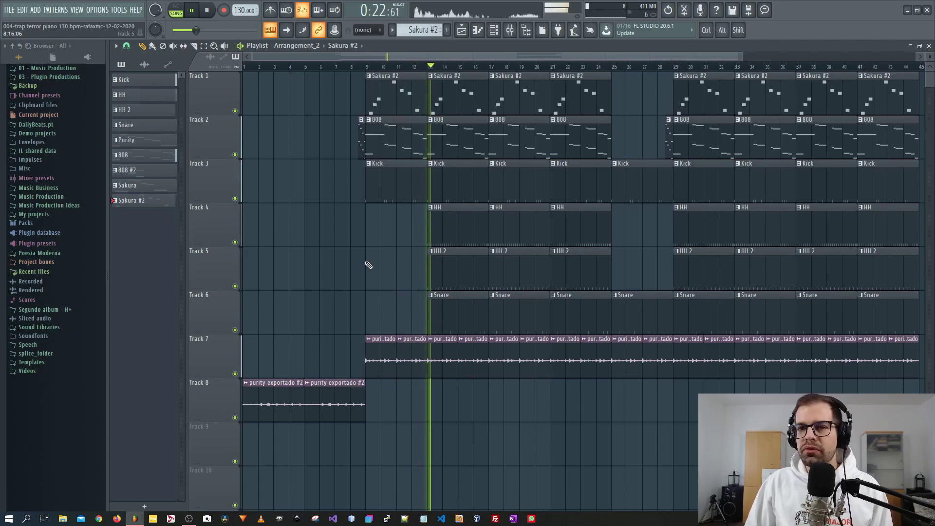
pyautogui.press('space')
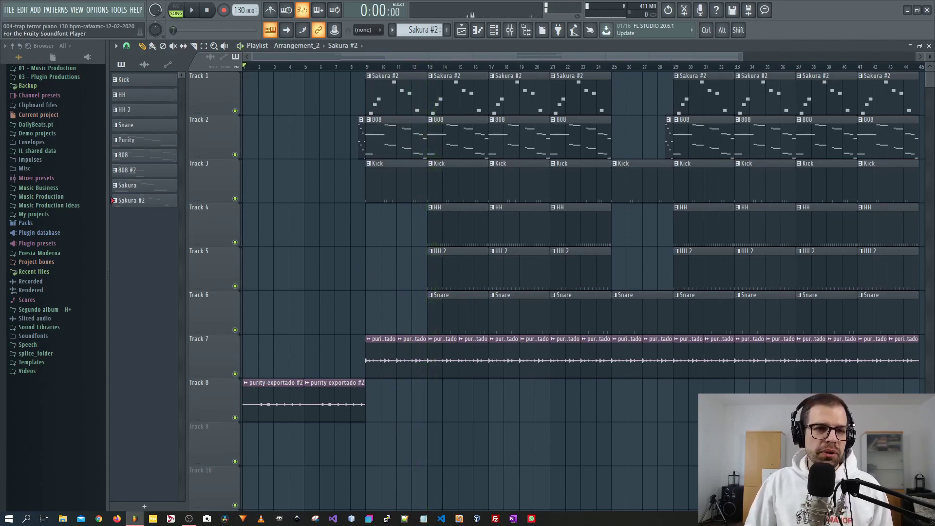